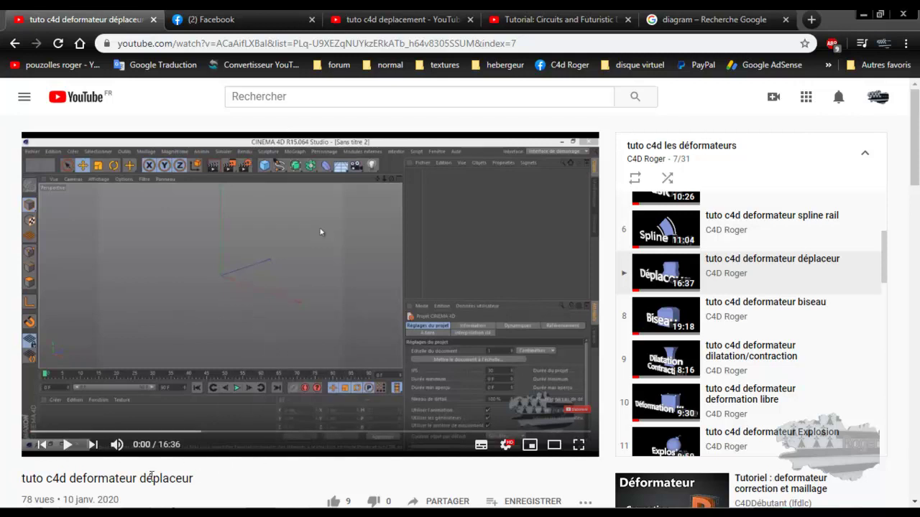
Switch from the YouTube displacer tutorial to the Cinema 4D R20 sci-fi city scene
click(144, 468)
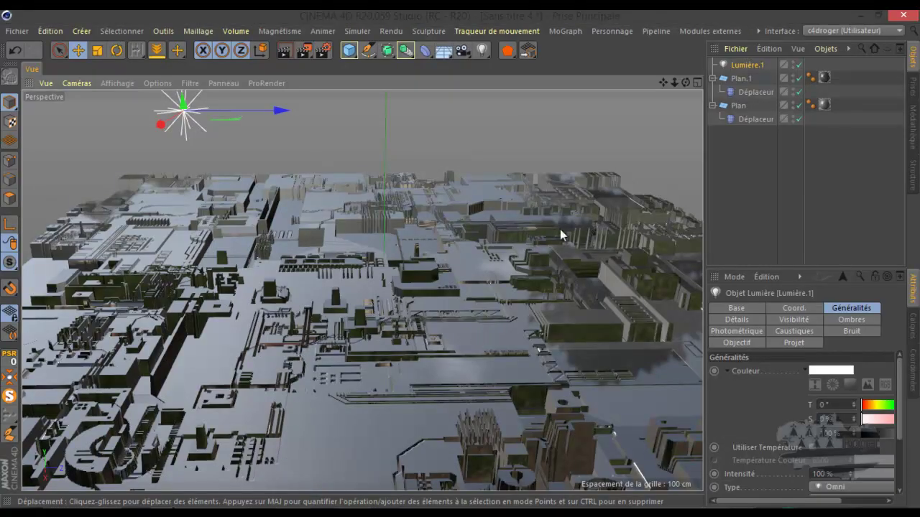
Select the displacers under Plan.1 and Plan, then render a quick preview of the city
click(748, 92)
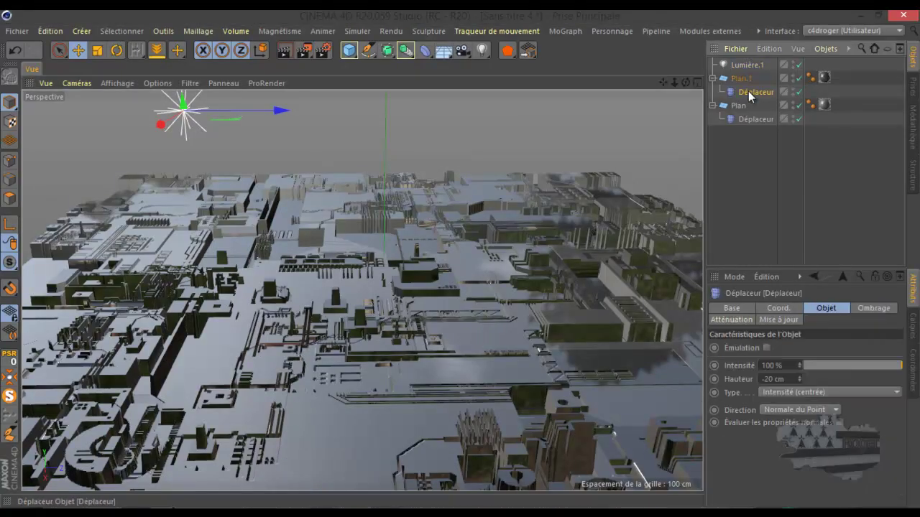
click(757, 118)
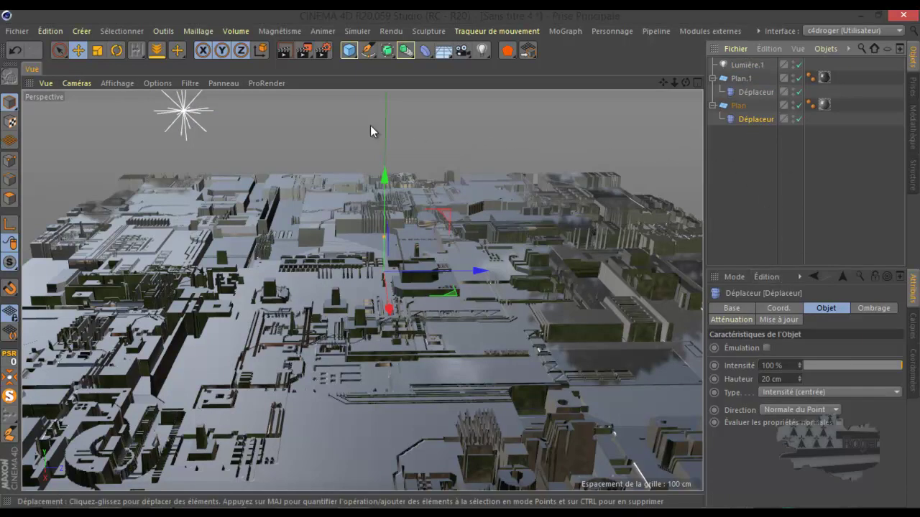
click(285, 50)
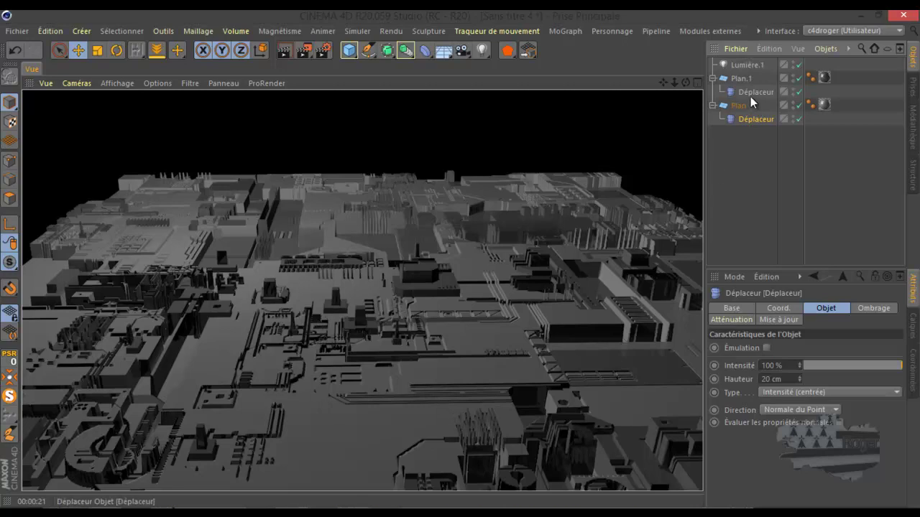
Select Plan.1 and bring up the Fenêtre list of windows and open scenes
click(741, 79)
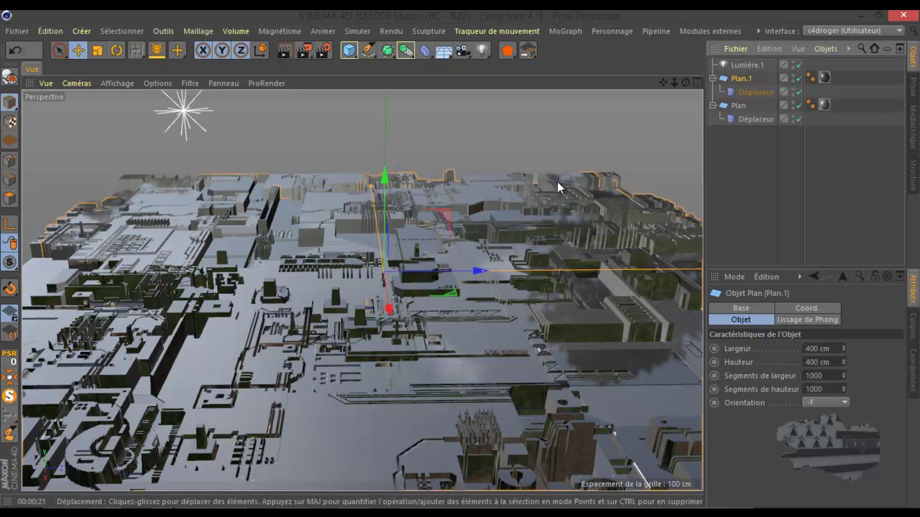
click(695, 33)
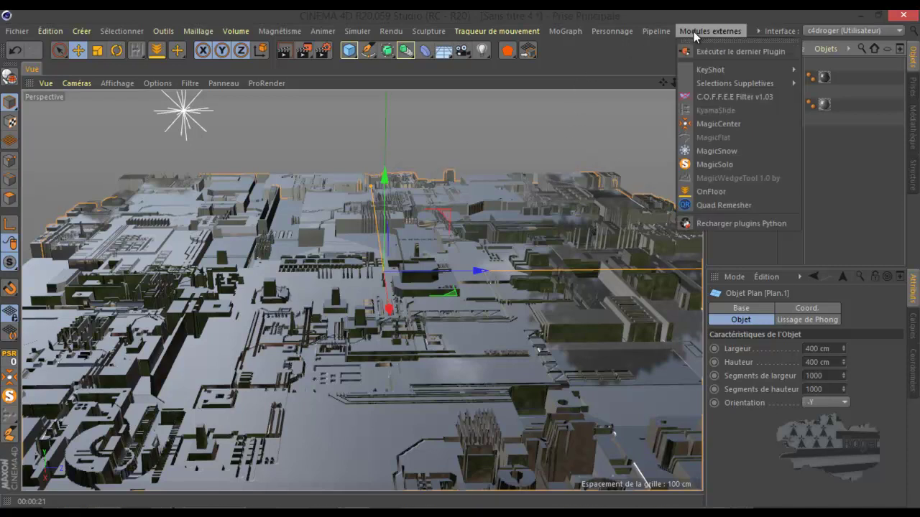
click(707, 31)
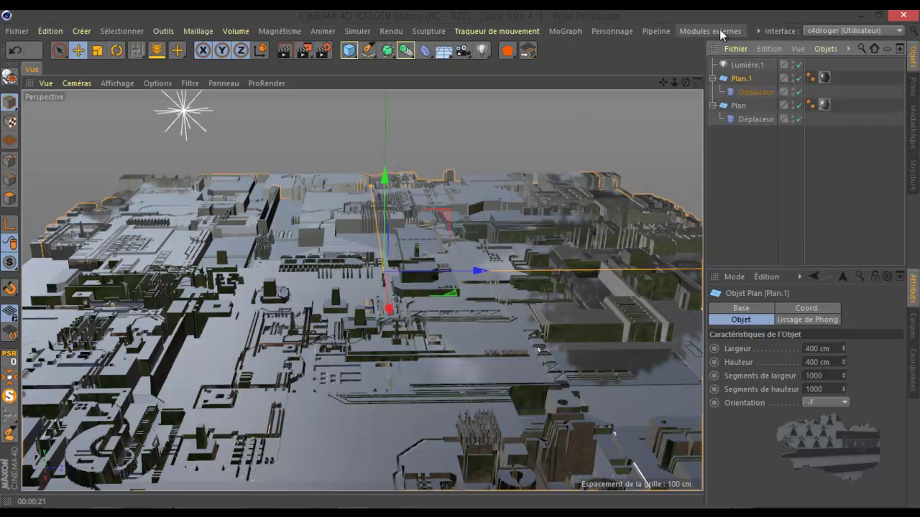
click(756, 31)
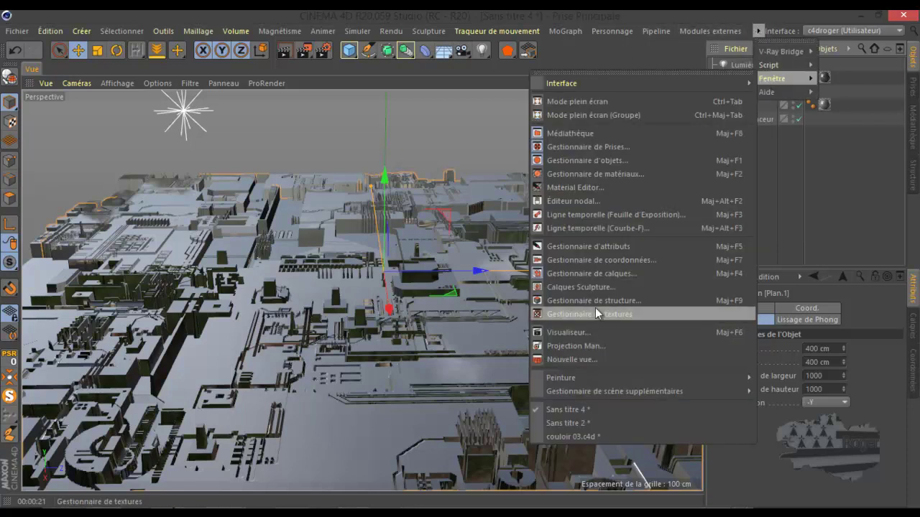
Switch to the Sans titre 2 scene and orbit in close on the cube's decorated faces
click(566, 425)
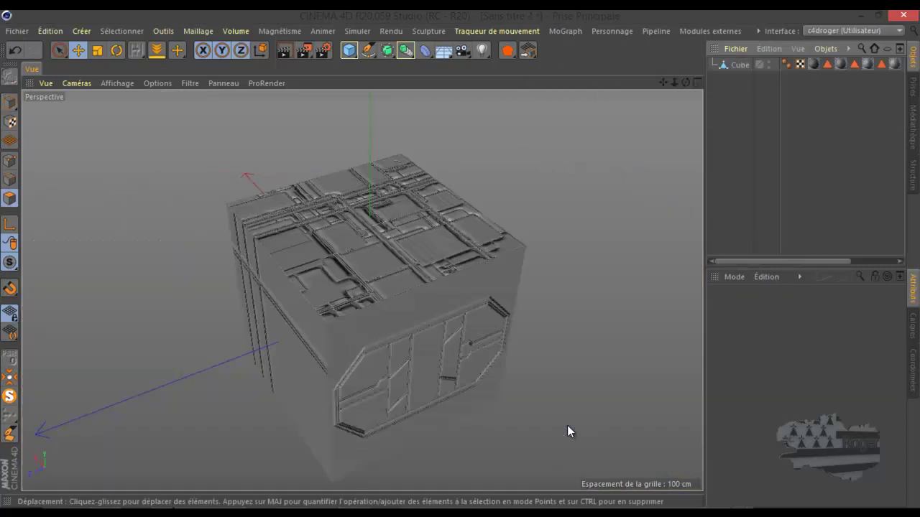
alt+drag(574, 246, 564, 248)
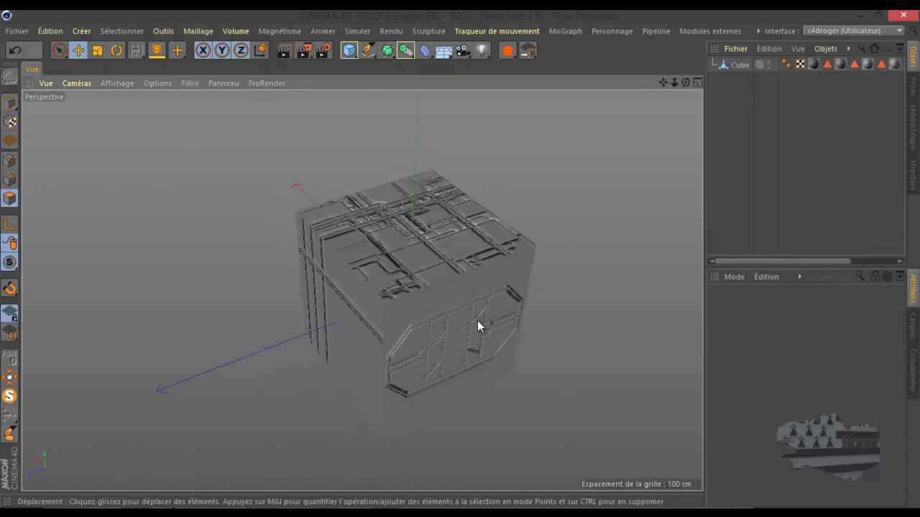
scroll(478, 326, up, 3)
mouse_move(686, 80)
mouse_down()
mouse_move(459, 259)
mouse_move(464, 180)
mouse_up()
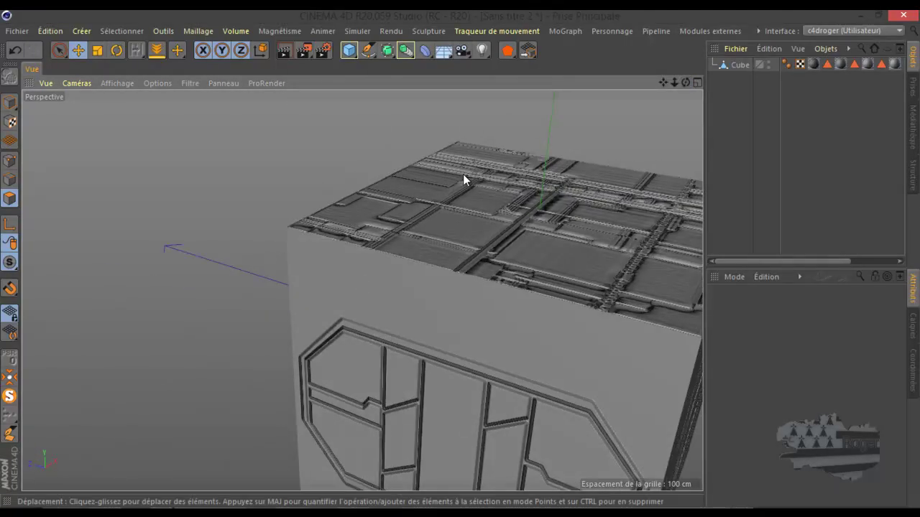
scroll(281, 184, down, 3)
drag(686, 82, 460, 263)
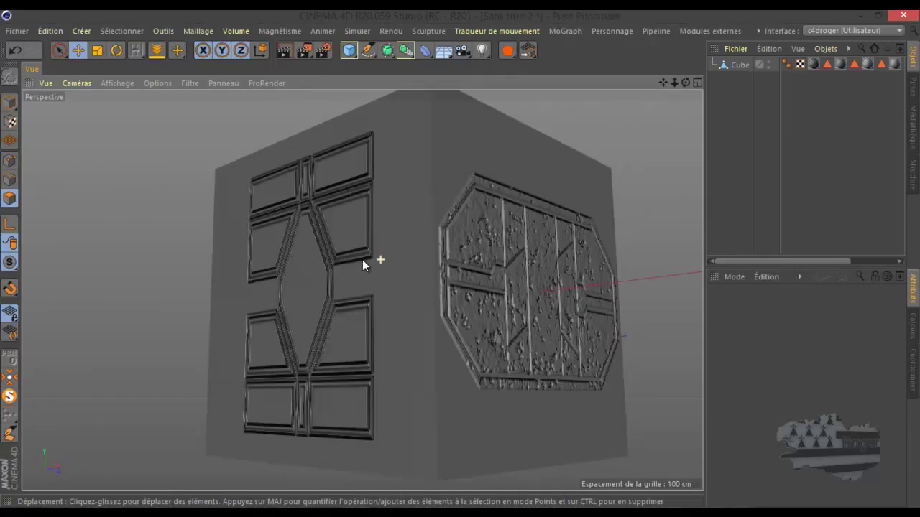
drag(460, 265, 359, 257)
Orbit to a wider view of both cube faces and show the Mat.2 material settings
drag(685, 82, 461, 263)
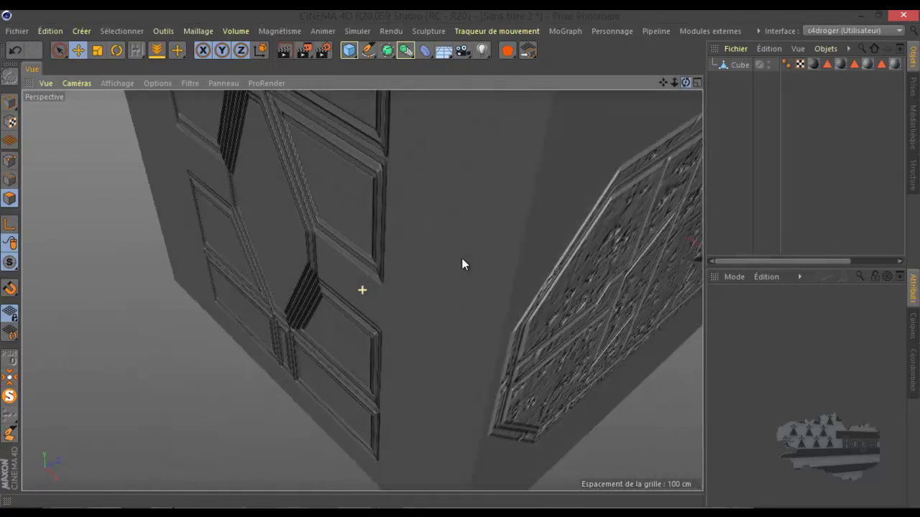
scroll(575, 180, down, 5)
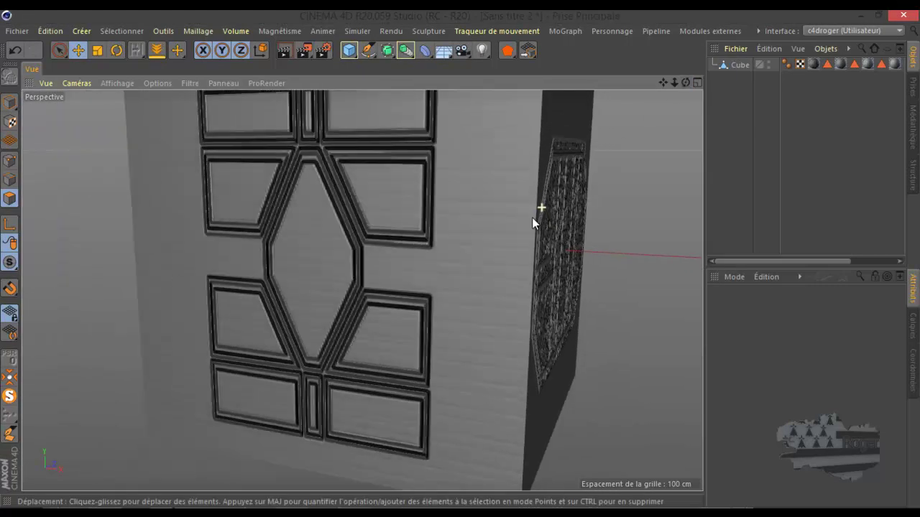
scroll(568, 187, down, 3)
drag(685, 82, 459, 259)
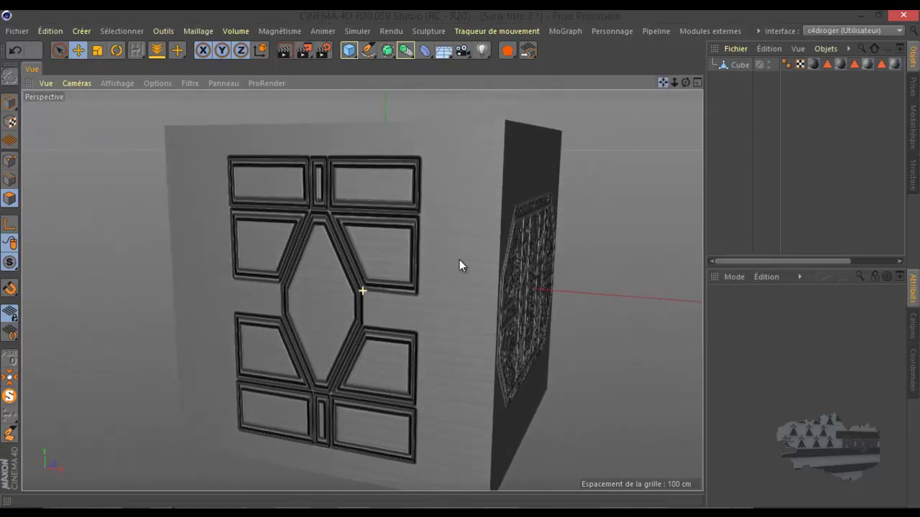
drag(684, 78, 459, 258)
mouse_move(663, 82)
mouse_down()
mouse_move(460, 265)
mouse_move(665, 85)
mouse_up()
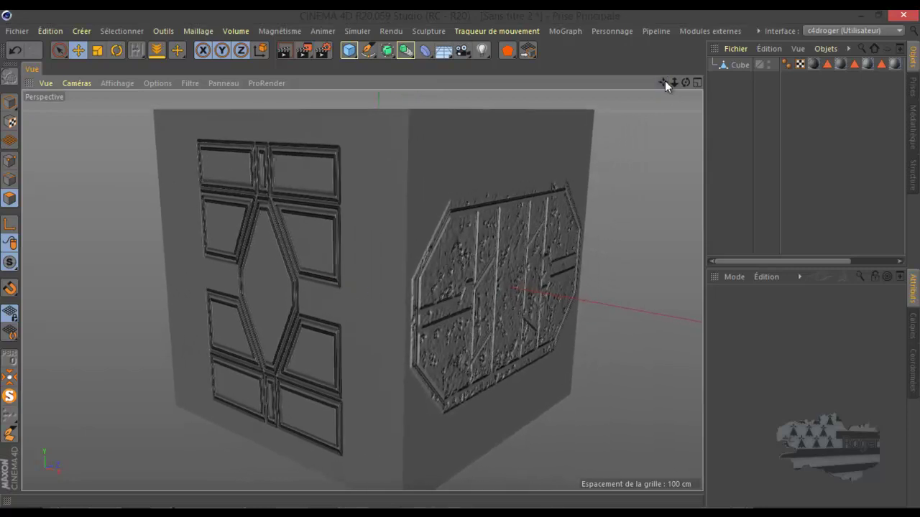
click(811, 63)
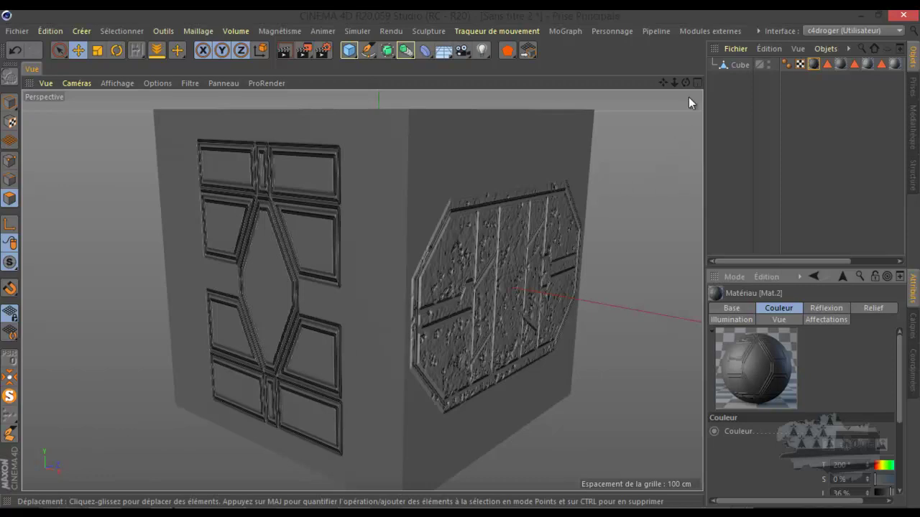
Open Mat.2 from the Material Manager in the full material editor
click(725, 31)
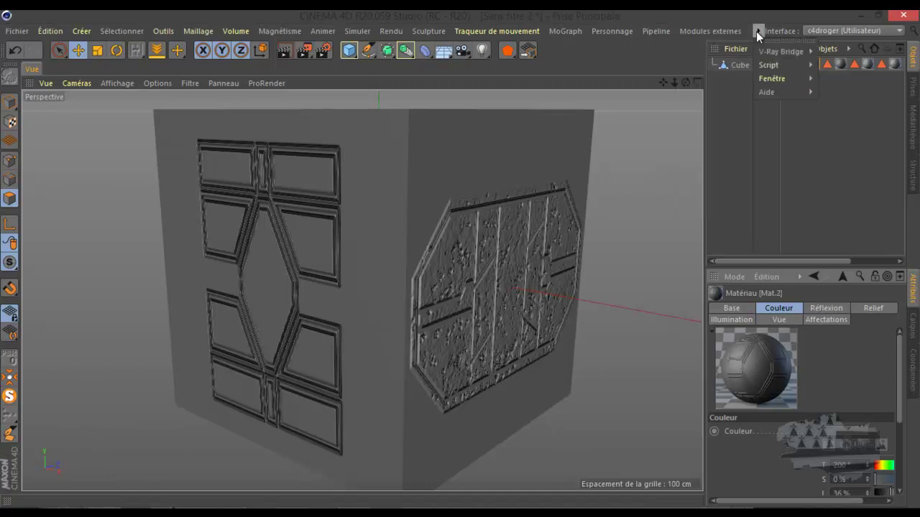
mouse_move(783, 79)
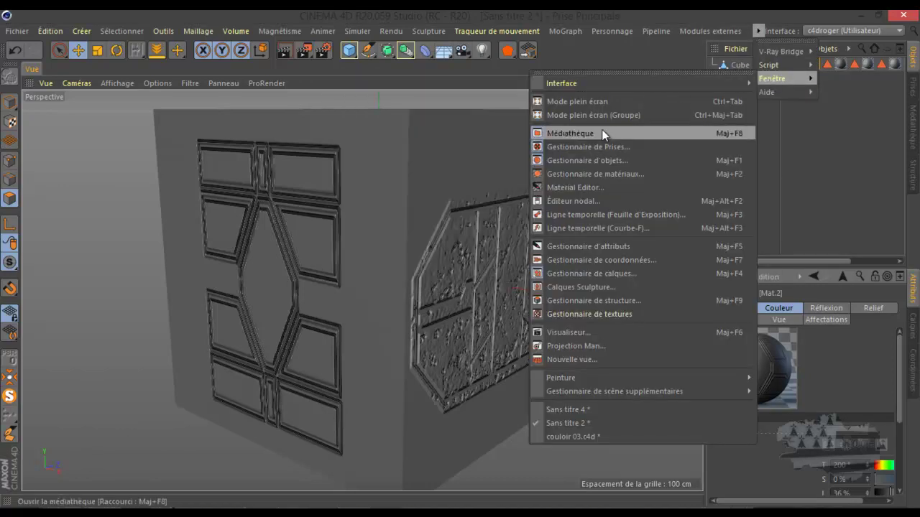
click(586, 173)
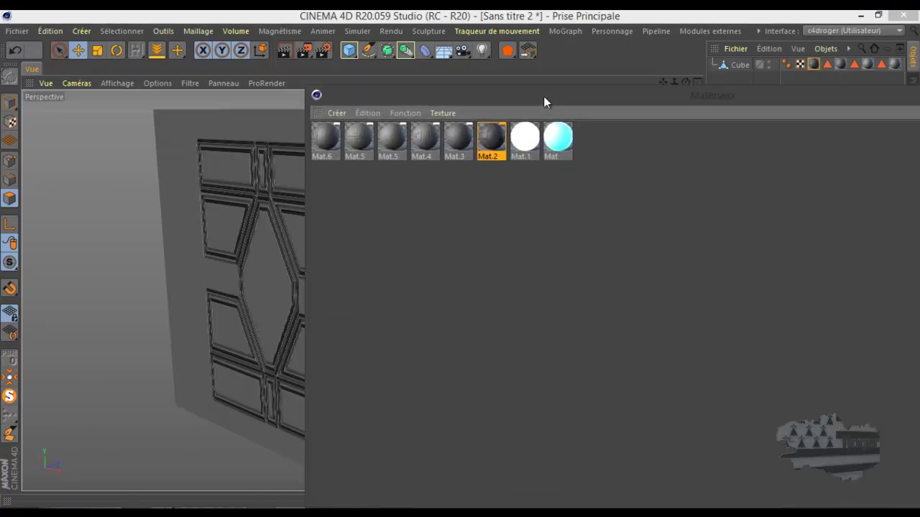
double_click(478, 127)
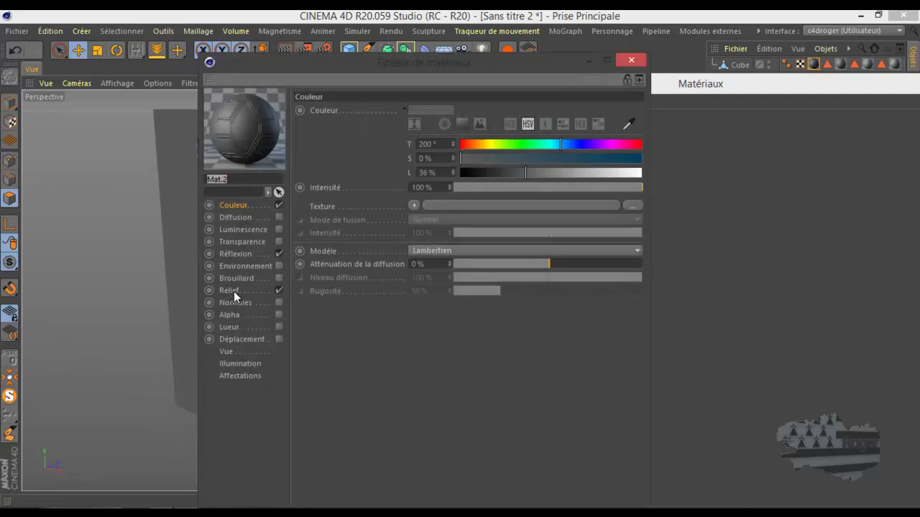
Toggle Mat.2's Relief channel (002 bis.png at 200%) off and on, then select the Cube
click(233, 291)
click(280, 291)
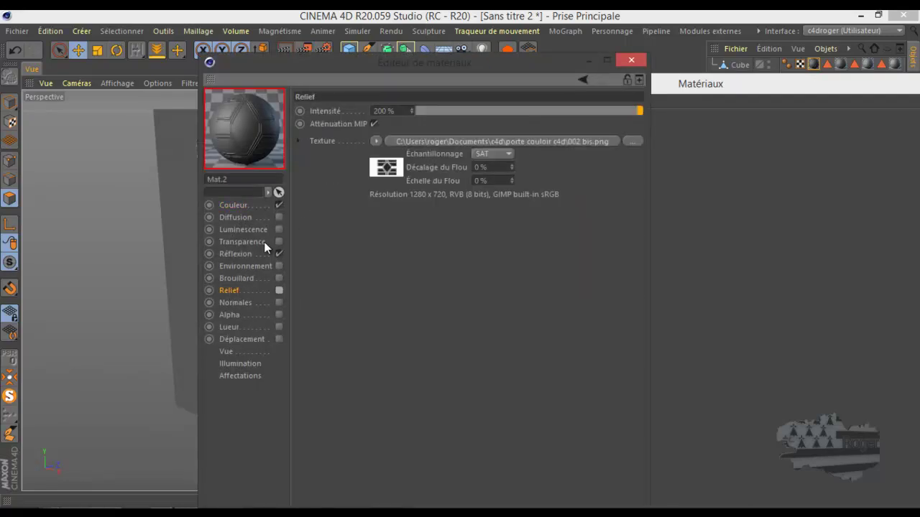
click(281, 291)
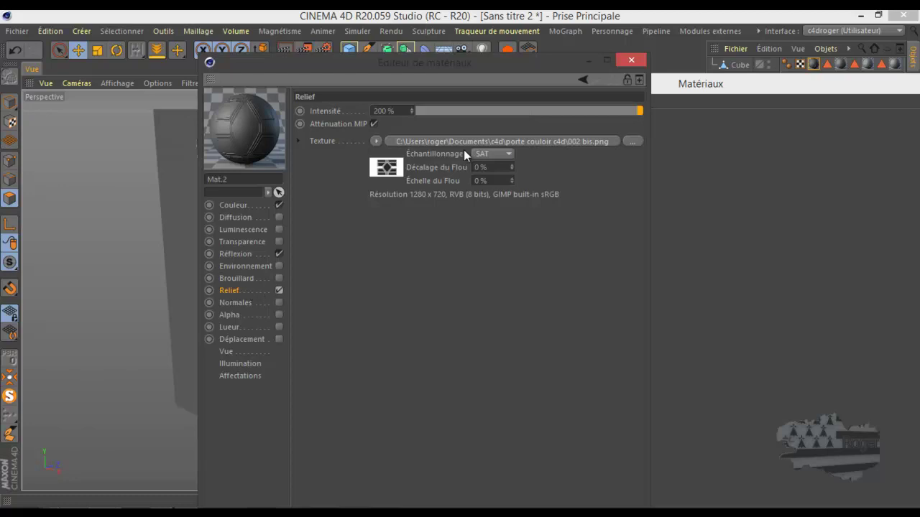
click(630, 62)
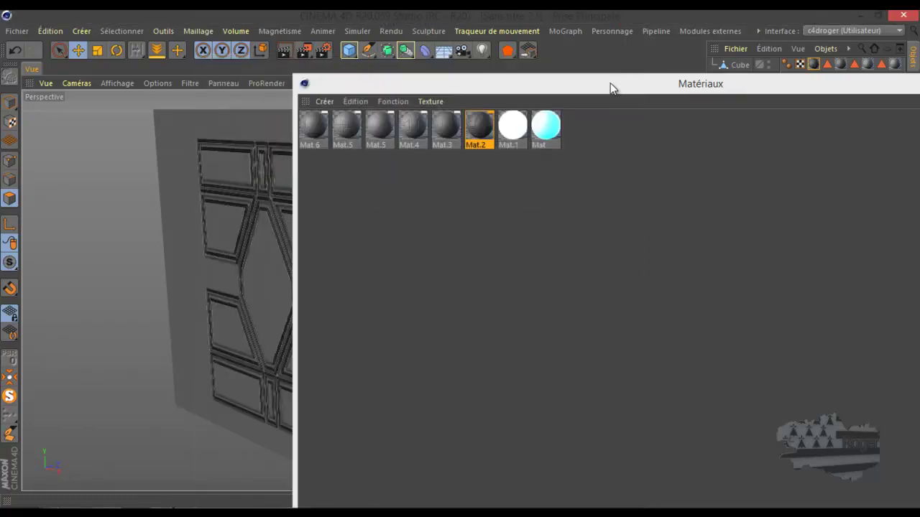
click(738, 65)
Select the cube's panelled and circuit faces and render quick previews of the cube
click(374, 163)
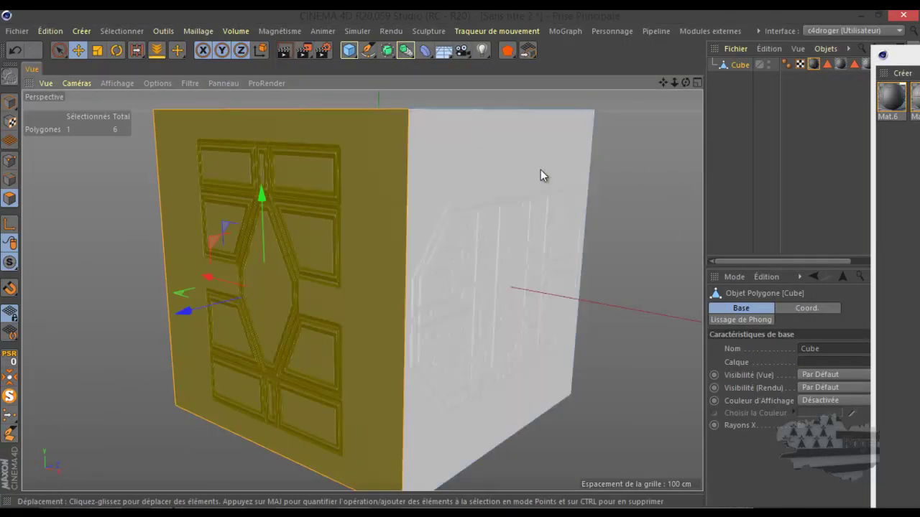
click(541, 171)
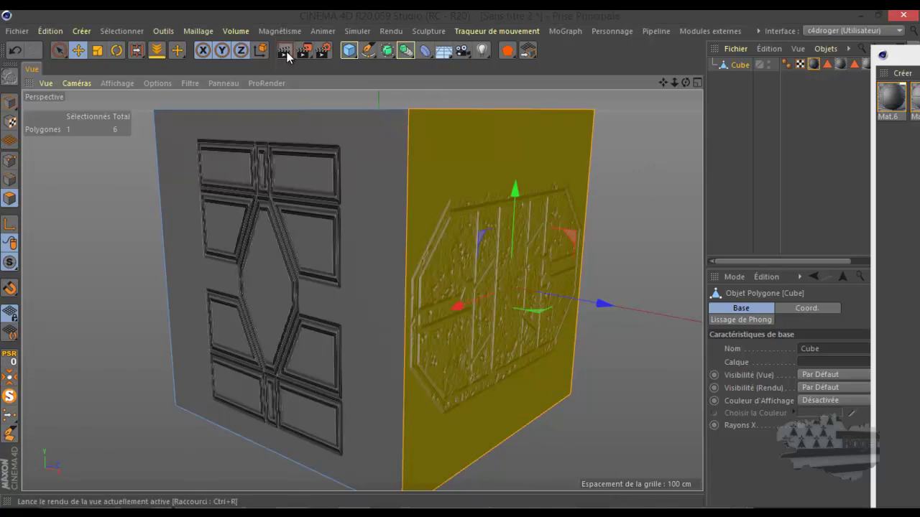
click(286, 51)
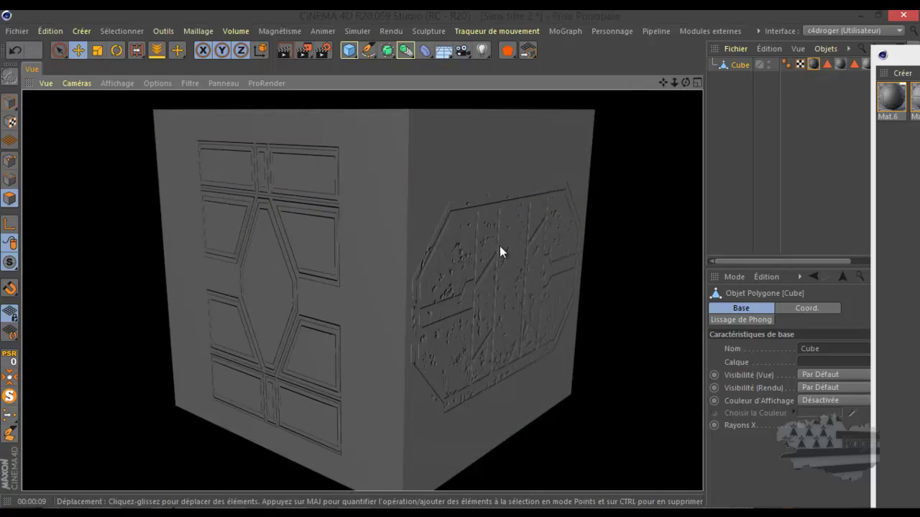
mouse_move(685, 82)
mouse_down()
mouse_move(461, 258)
mouse_move(654, 153)
mouse_up()
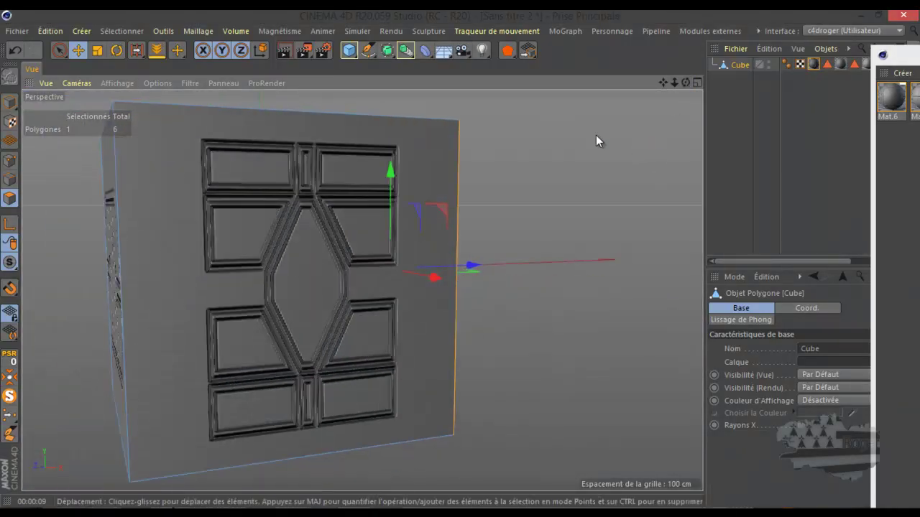
click(284, 50)
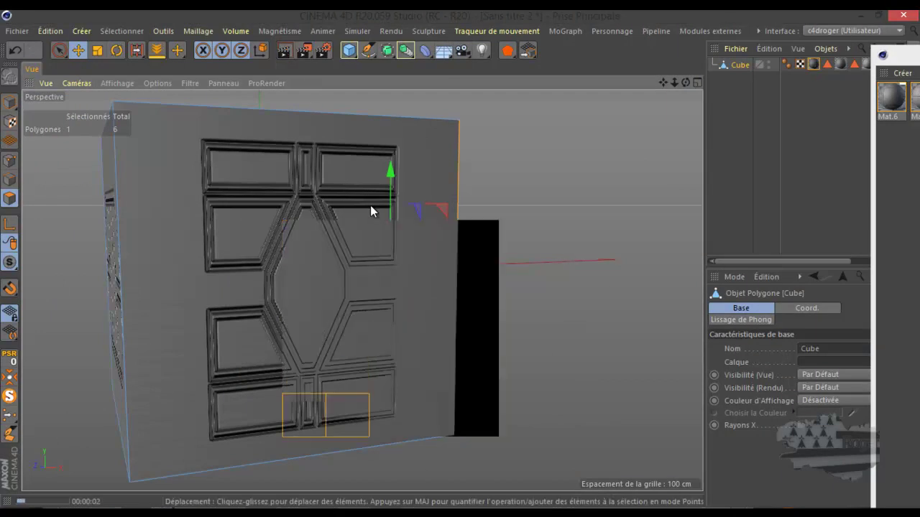
Undo the last three changes and move the floating materials window aside
key(ctrl+z)
key(ctrl+z)
key(ctrl+z)
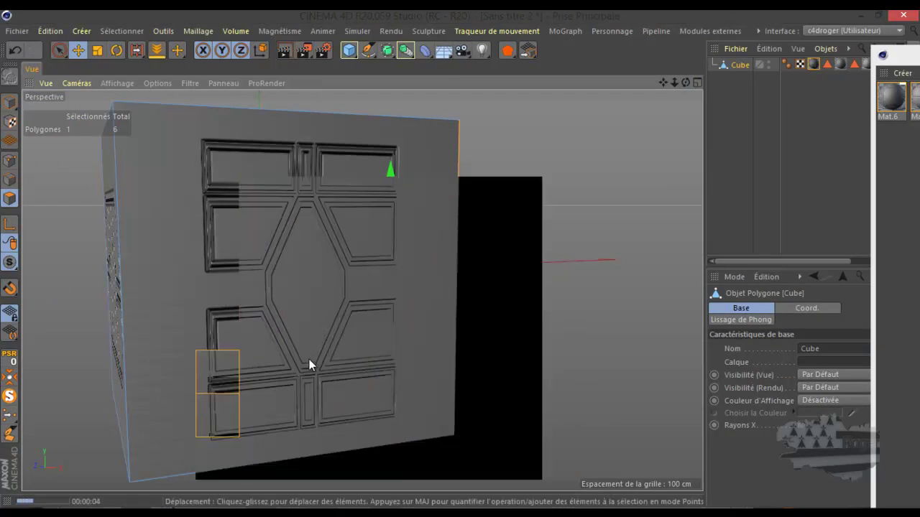
key(ctrl+z)
key(ctrl+z)
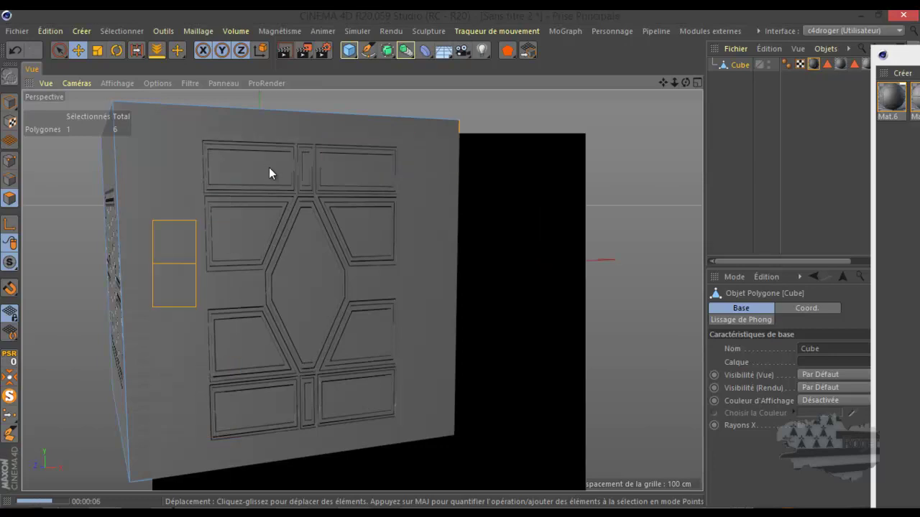
key(ctrl+z)
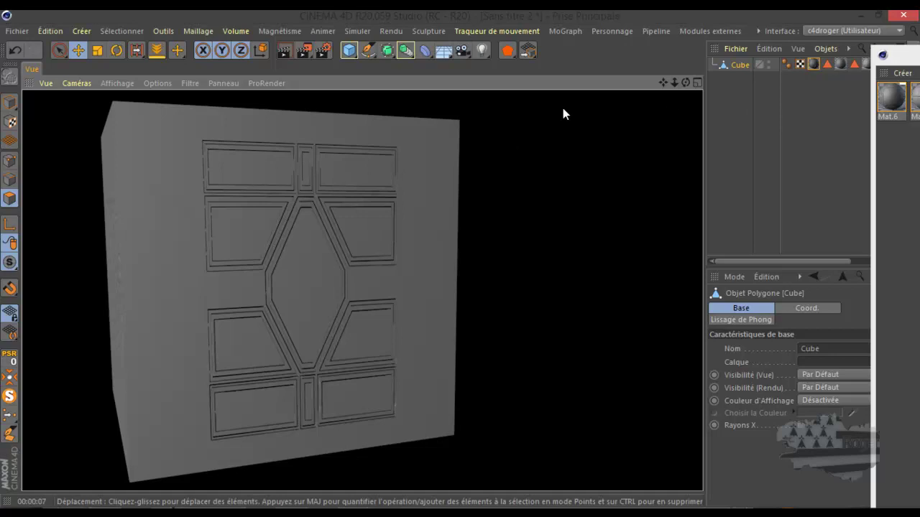
mouse_move(904, 56)
mouse_down()
mouse_move(370, 72)
mouse_move(254, 54)
mouse_move(788, 103)
mouse_up()
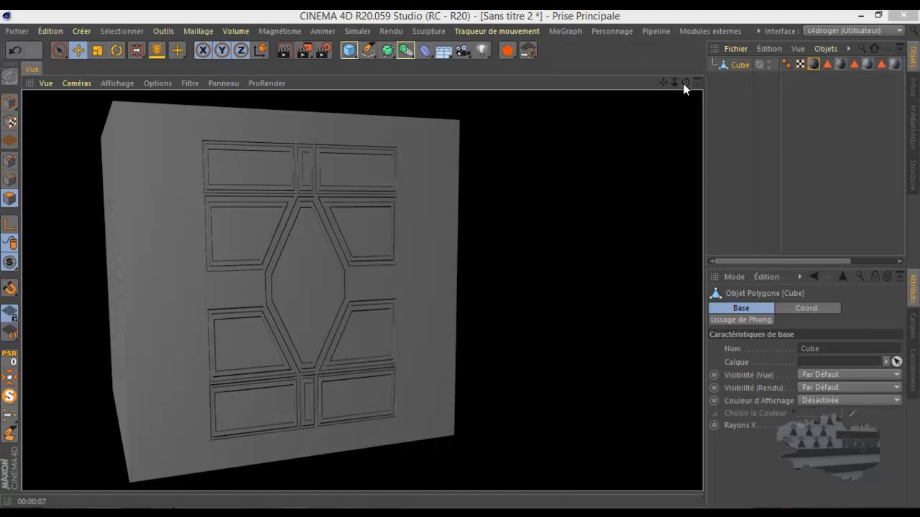
Delete the old panelled cube and add a new default cube
click(730, 65)
key(Delete)
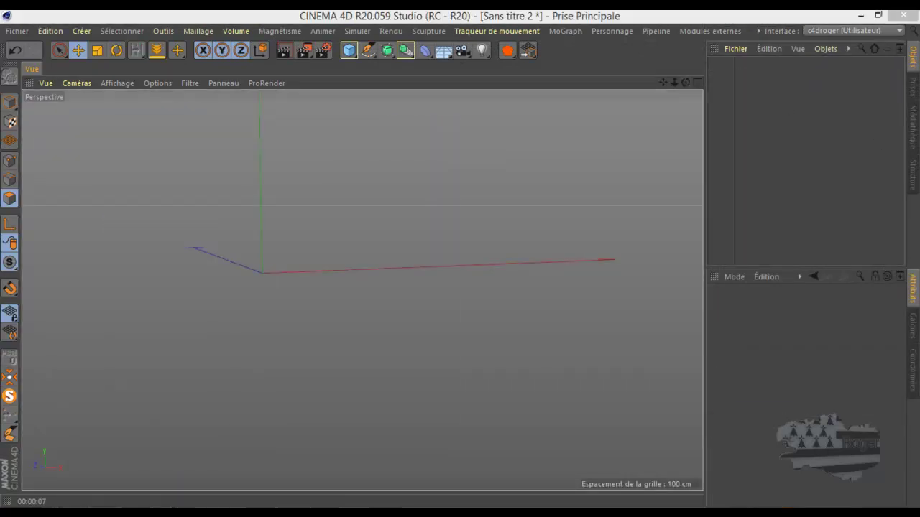
click(348, 50)
Orbit to show two faces evenly, make the cube editable, and select a face in Polygon mode
drag(663, 83, 461, 258)
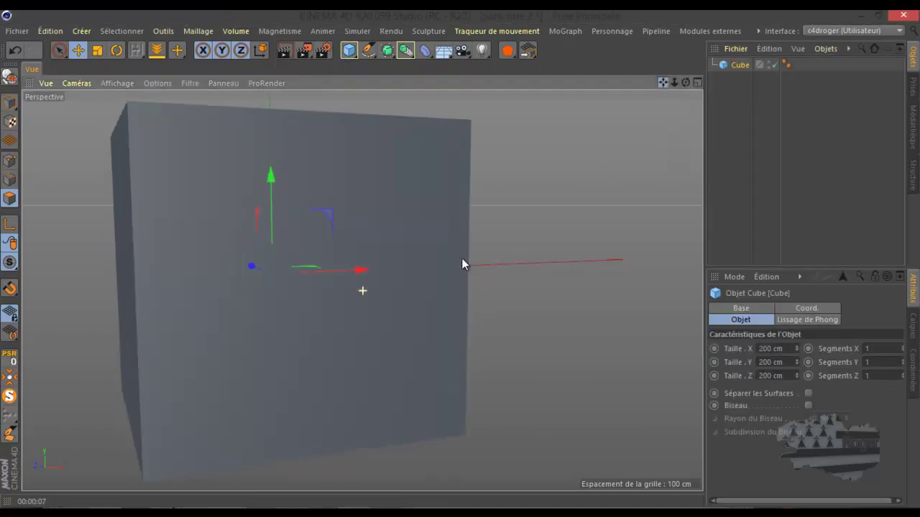
drag(685, 81, 460, 258)
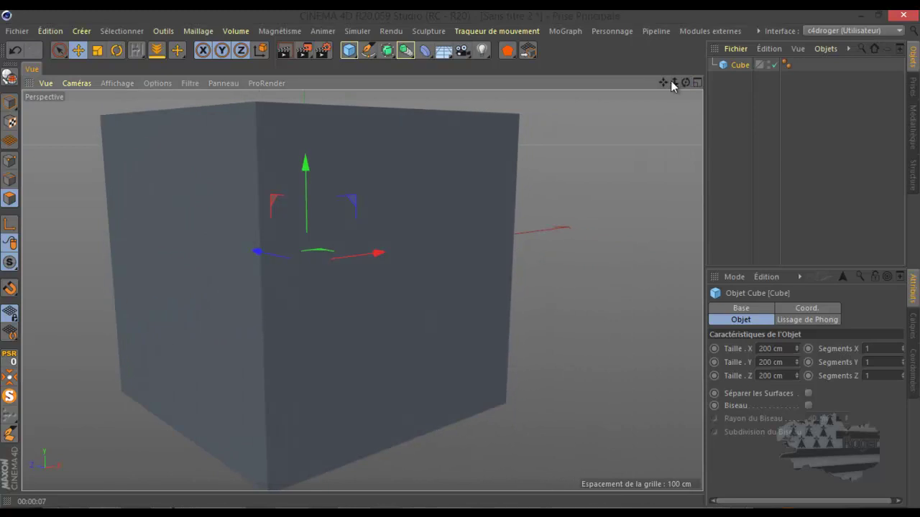
drag(670, 80, 460, 258)
click(10, 75)
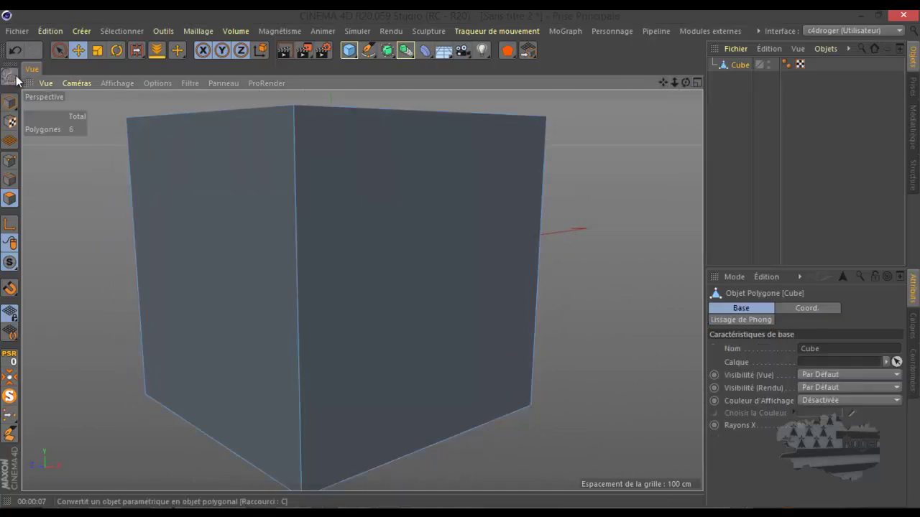
click(10, 198)
click(201, 275)
Select the cube's right face, then create a new material Mat and open it for editing
click(368, 235)
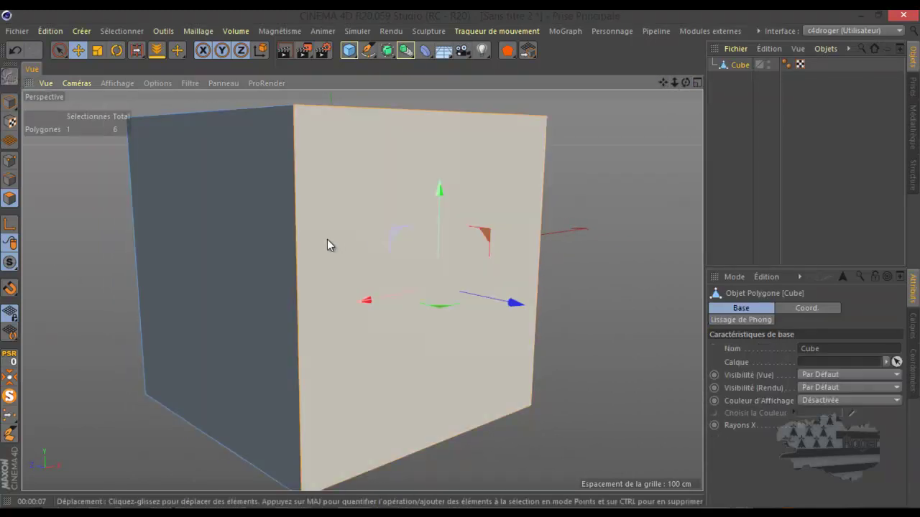
drag(683, 85, 460, 258)
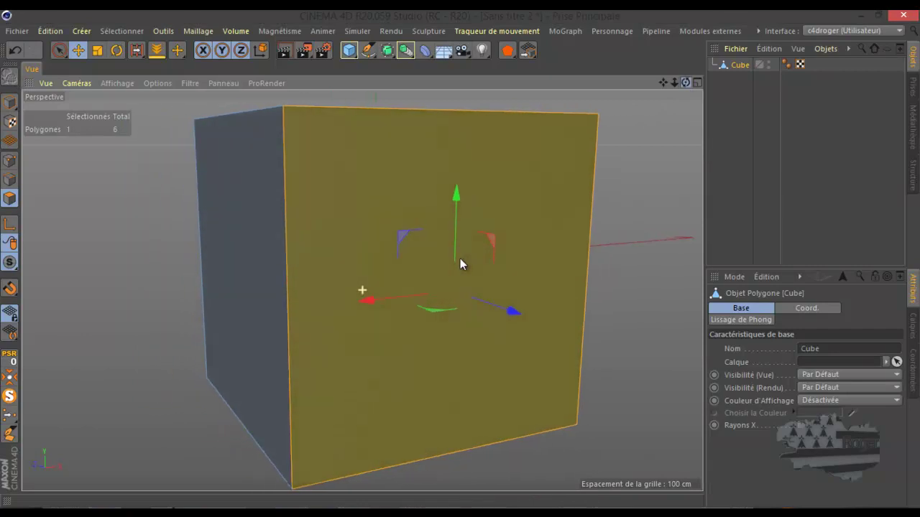
key(shift+F2)
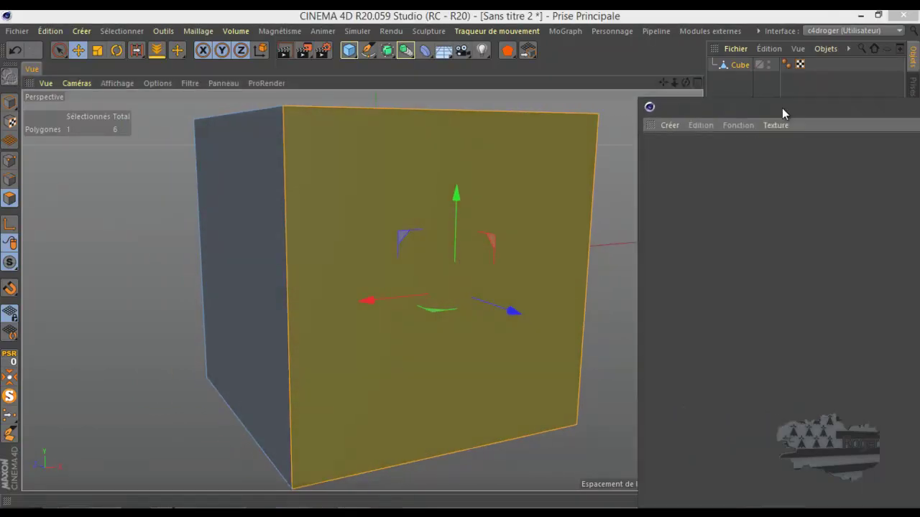
double_click(534, 135)
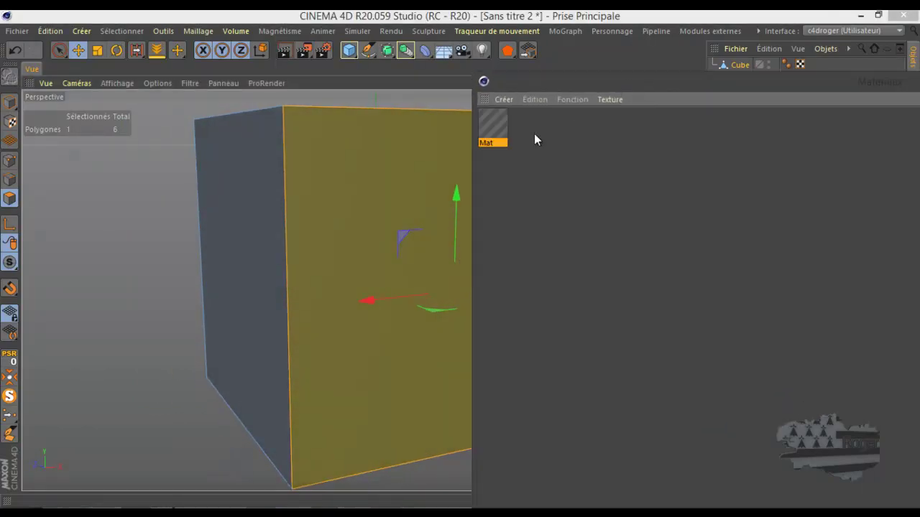
double_click(493, 125)
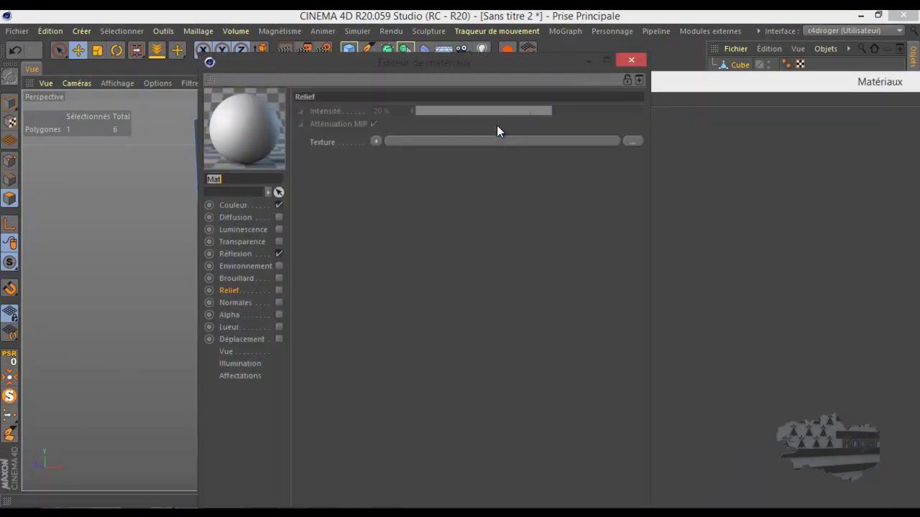
Make Mat's colour a saturated blue and add a legacy Réflexion (ancien système) layer
click(230, 208)
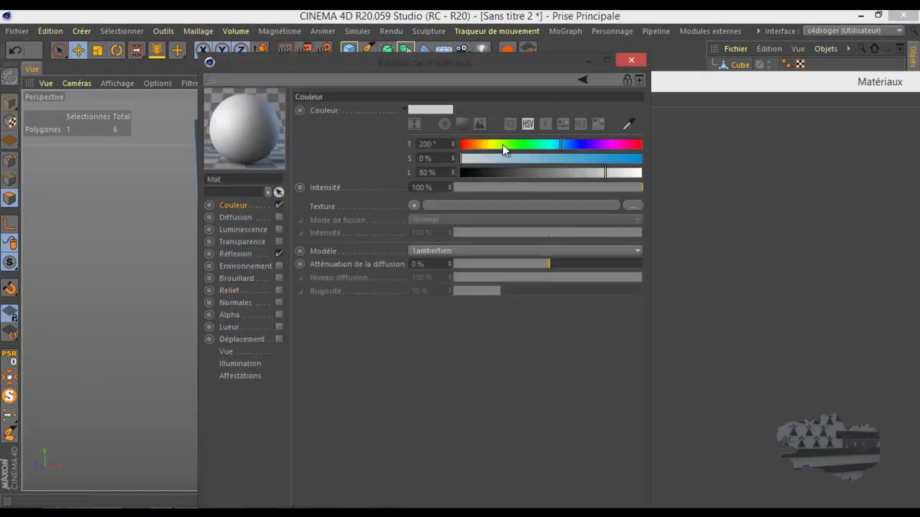
mouse_move(488, 164)
mouse_down()
mouse_move(608, 158)
mouse_move(618, 173)
mouse_move(646, 173)
mouse_up()
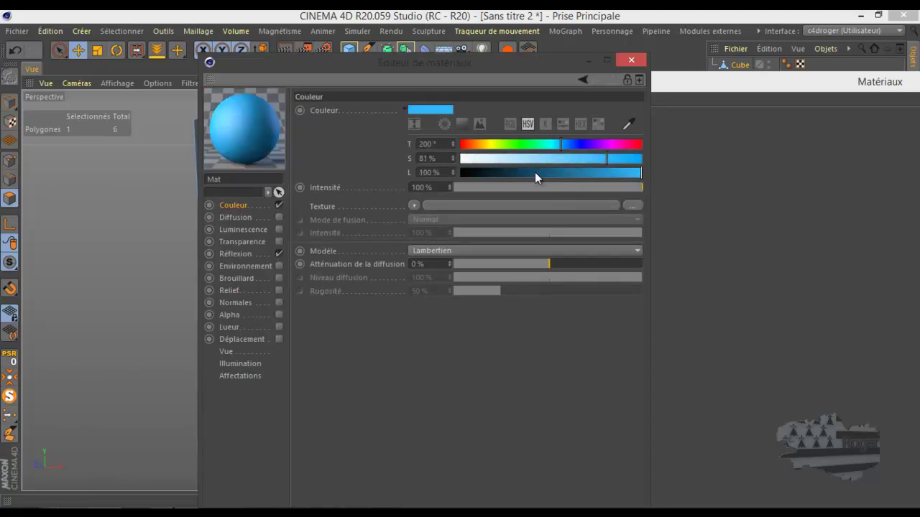
click(244, 255)
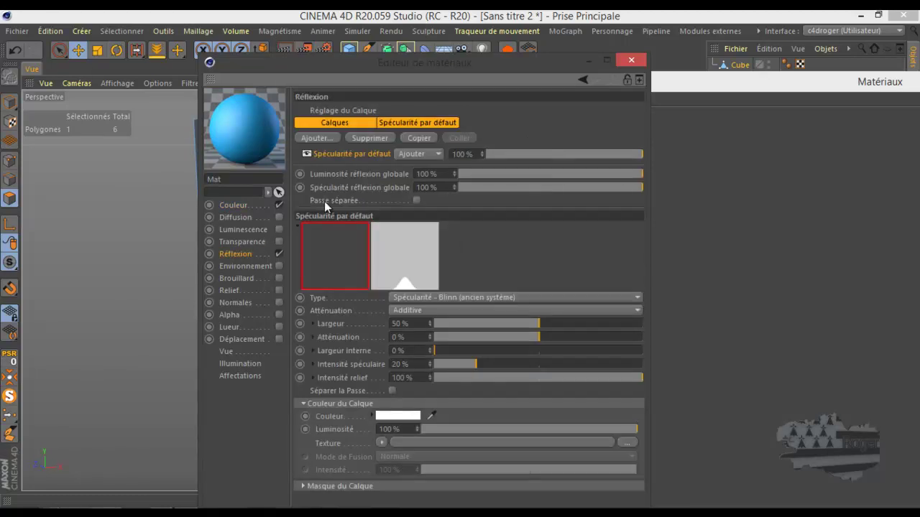
click(326, 136)
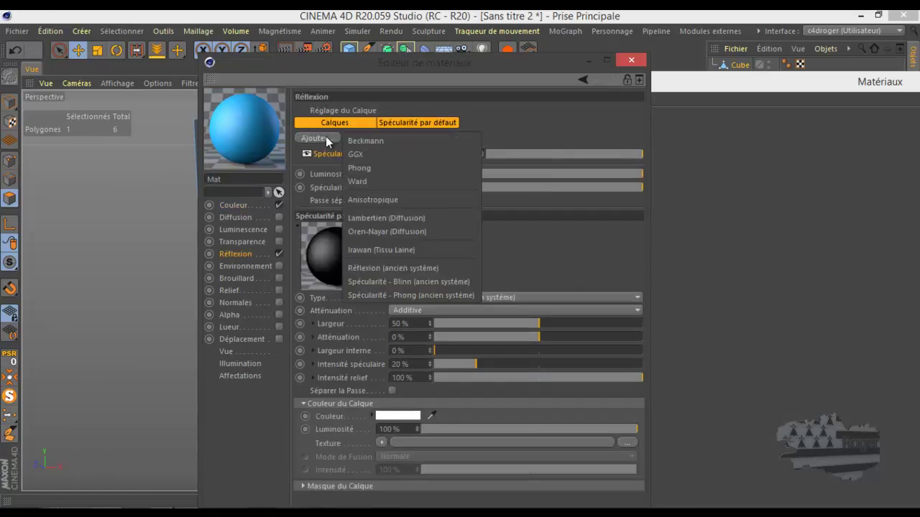
click(381, 268)
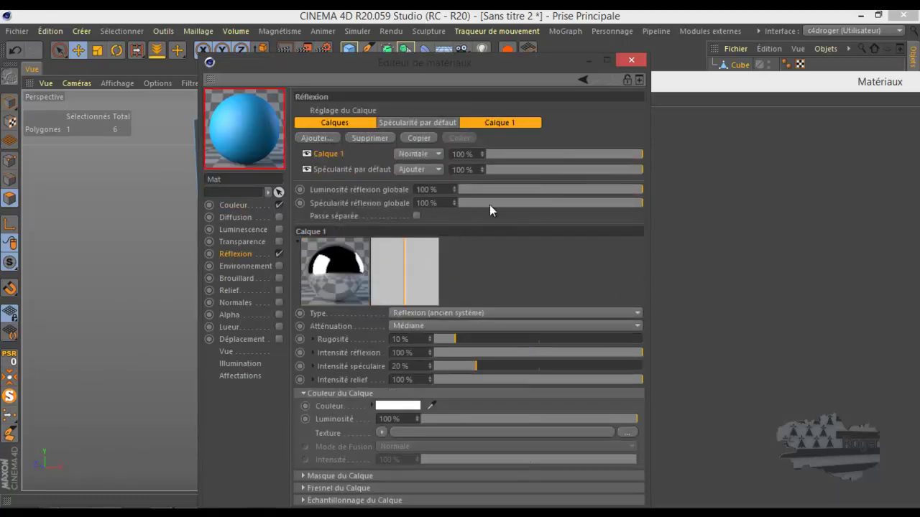
Set the reflection global brightness to 10%, roughness to 0% and bump intensity to 0%
click(504, 189)
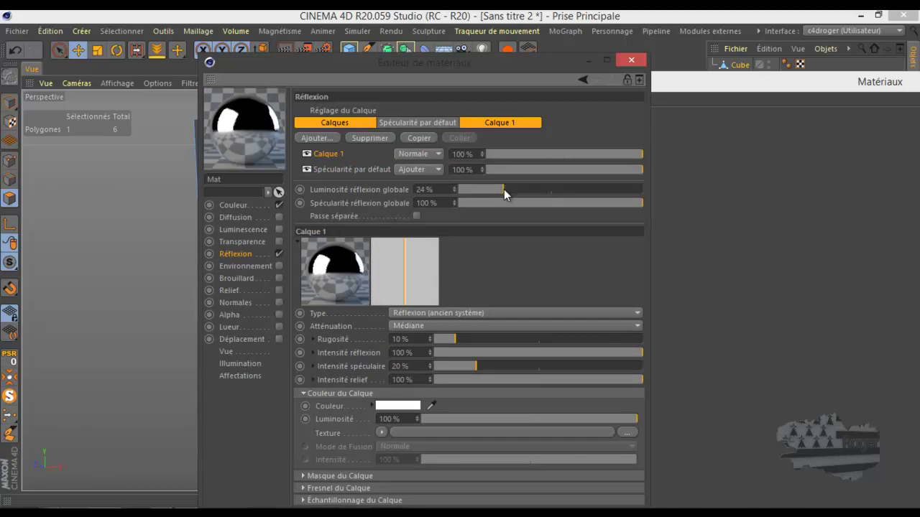
click(490, 189)
click(478, 189)
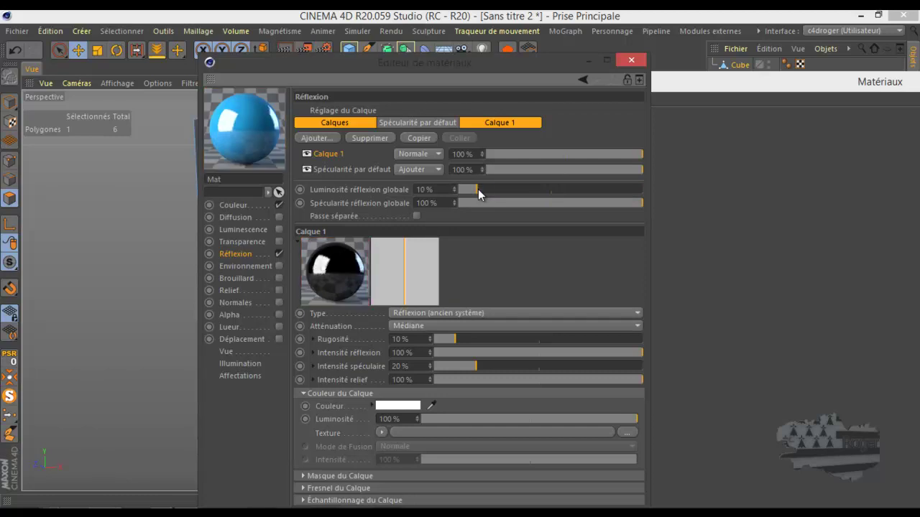
drag(453, 339, 431, 339)
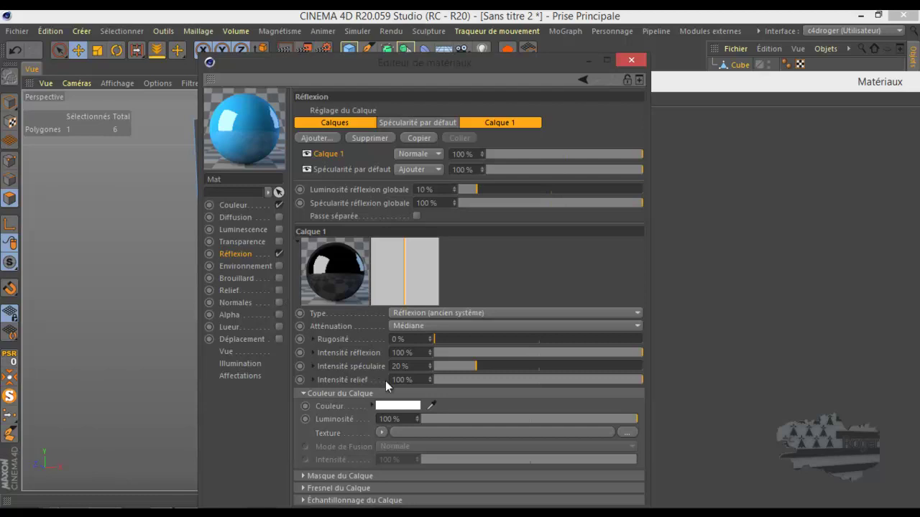
drag(604, 382, 496, 381)
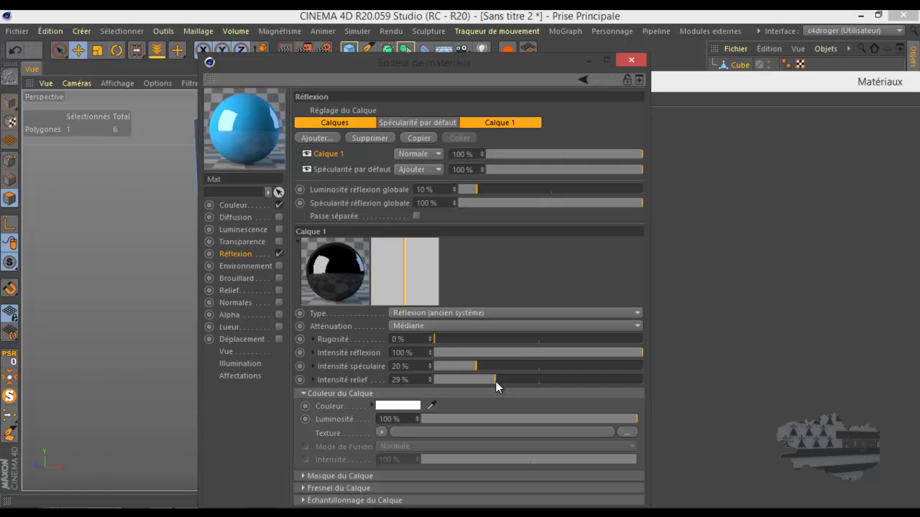
drag(495, 381, 434, 380)
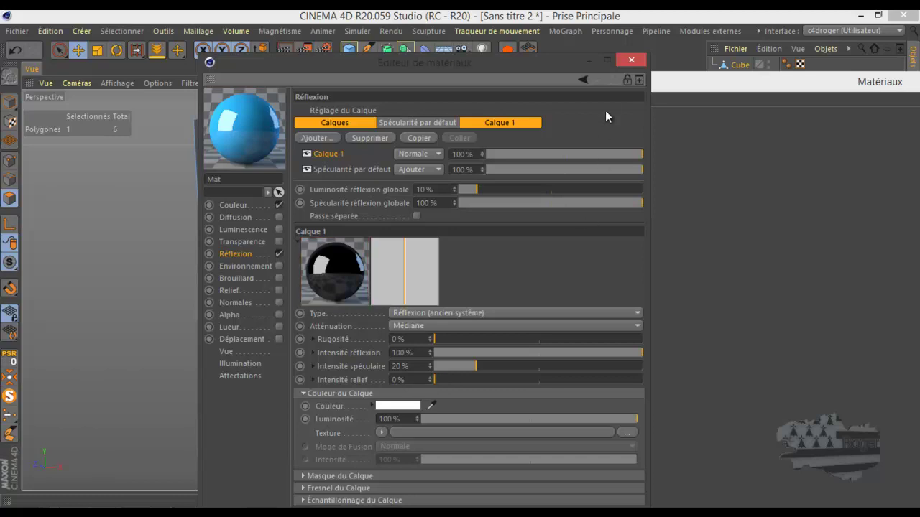
click(279, 290)
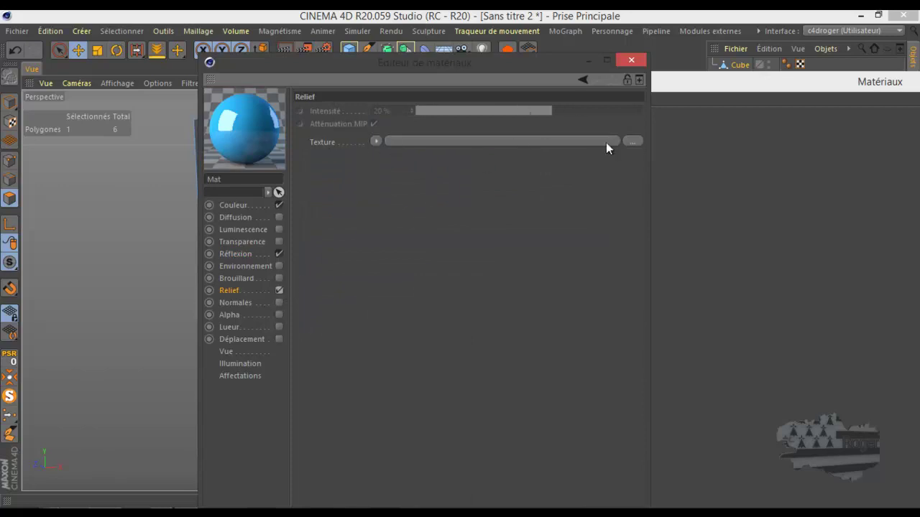
click(633, 141)
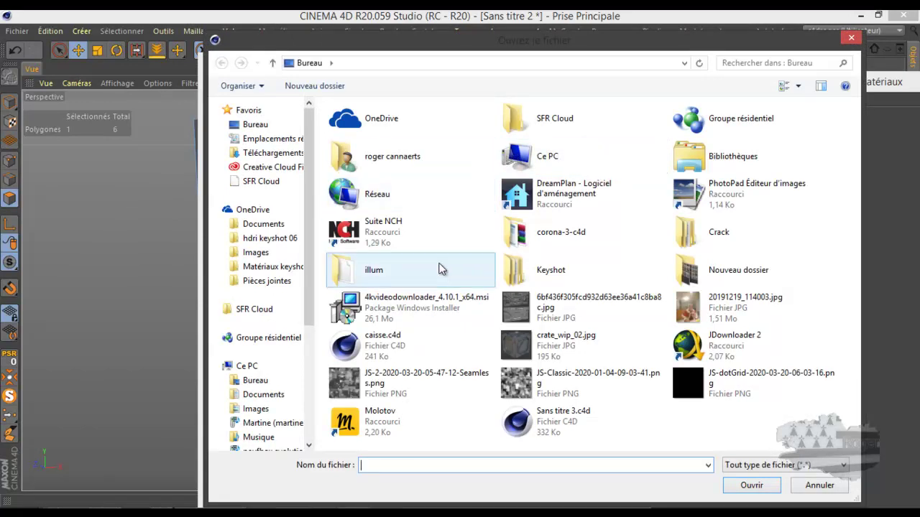
double_click(347, 385)
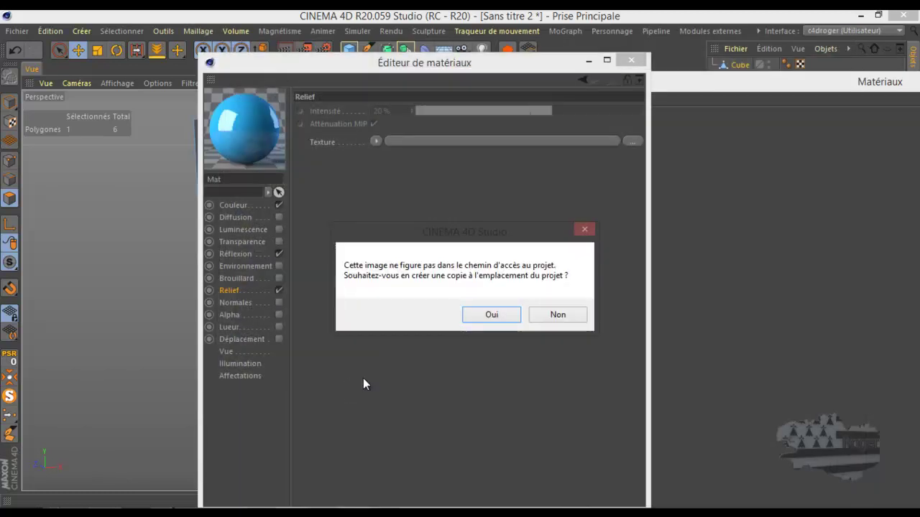
click(554, 314)
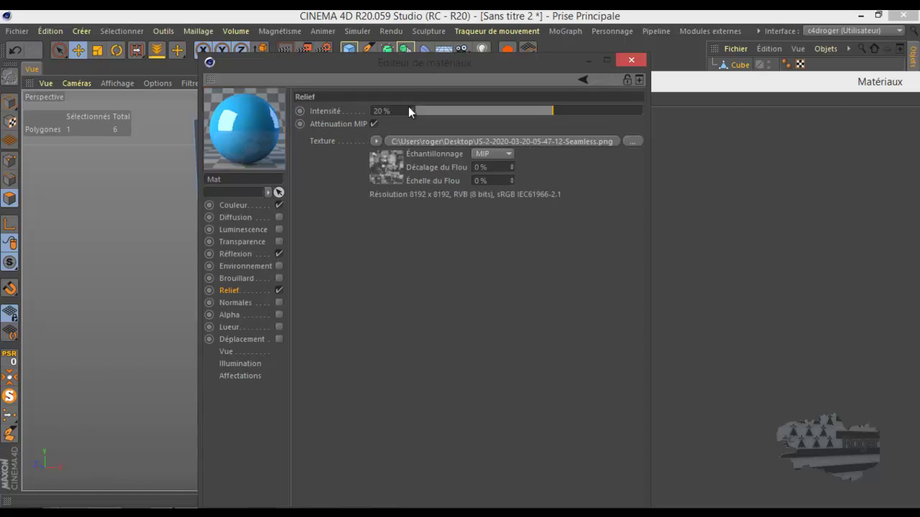
Raise Mat's Relief intensity to 200%
drag(554, 110, 653, 112)
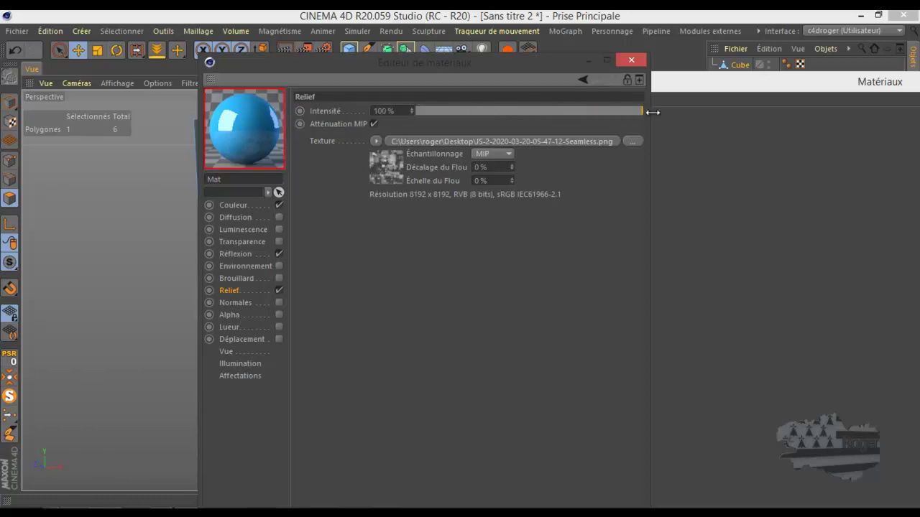
click(373, 111)
text(2)
key(Return)
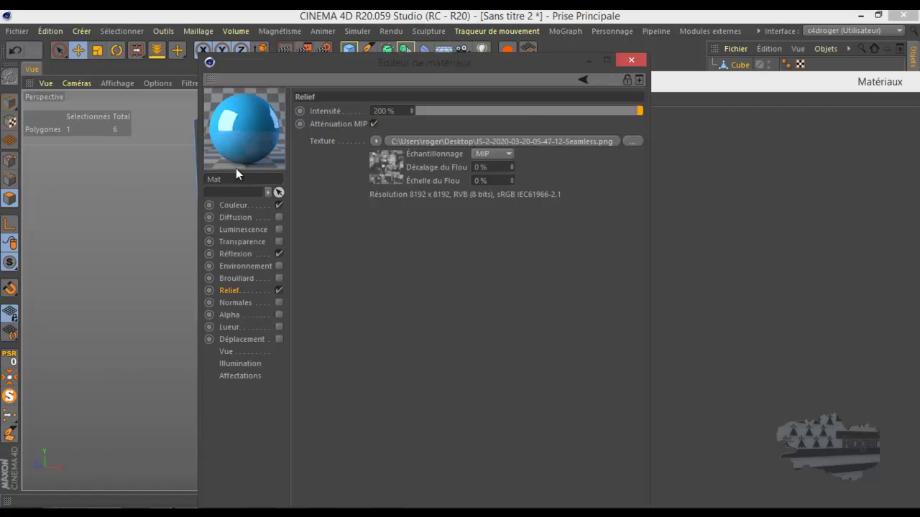
Apply Mat to the cube's selected face and reposition the material windows
drag(365, 63, 659, 102)
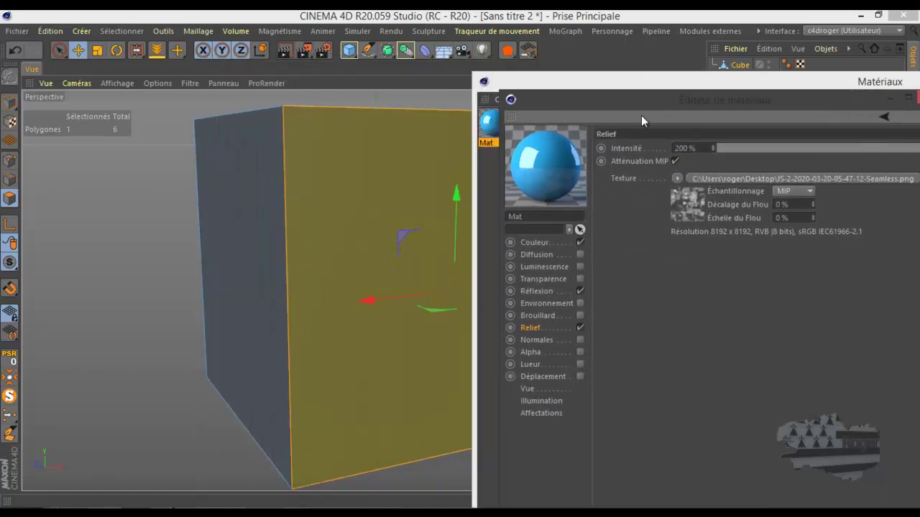
drag(459, 189, 370, 192)
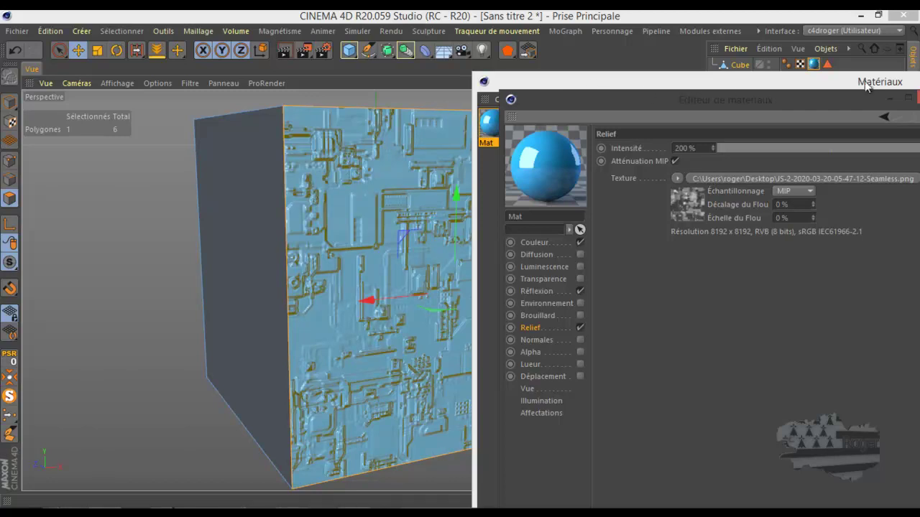
drag(867, 84, 719, 102)
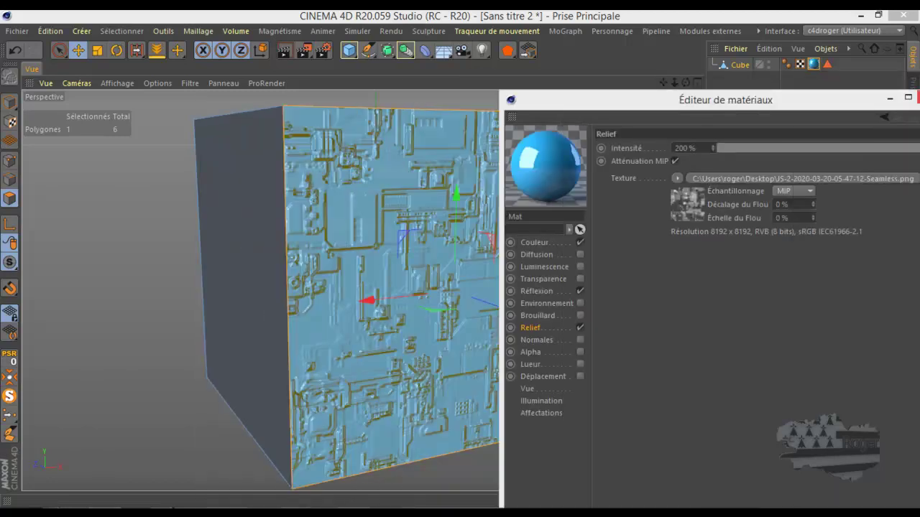
Render a cube preview, then lower the material's global reflection brightness to 2%
click(918, 99)
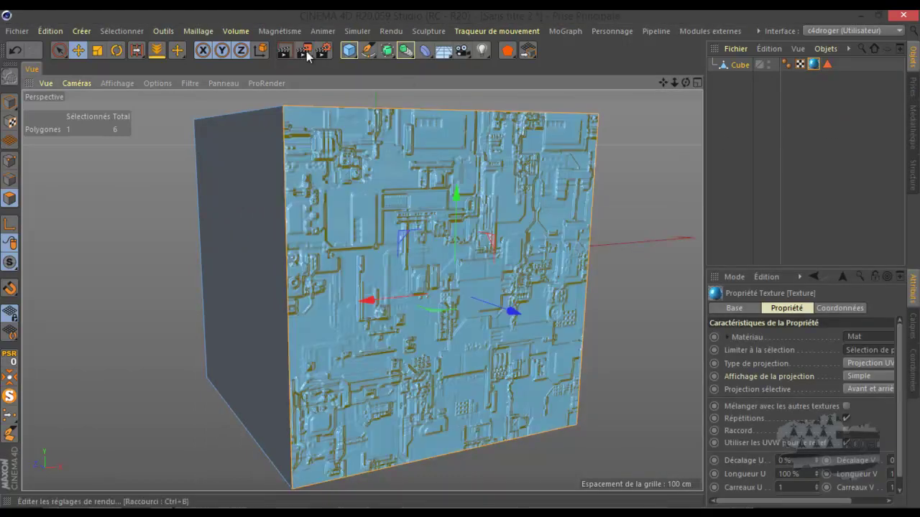
click(284, 52)
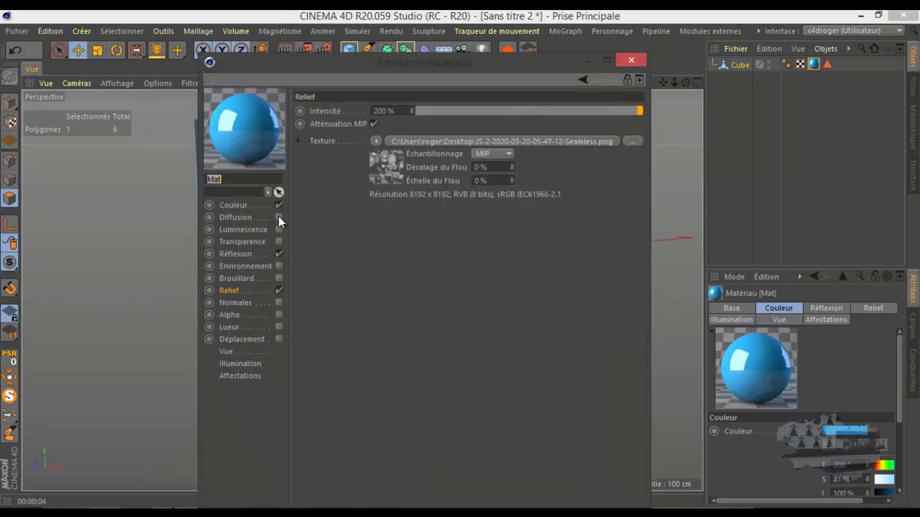
click(233, 254)
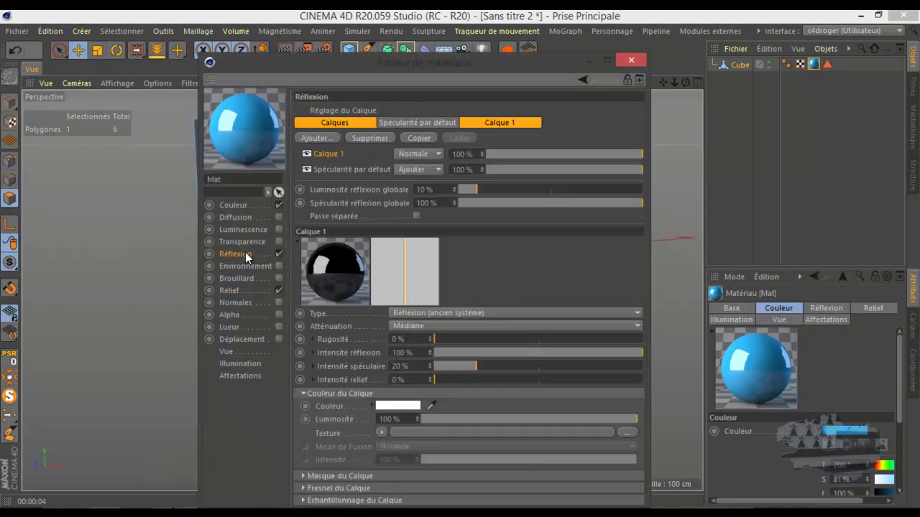
drag(477, 189, 449, 190)
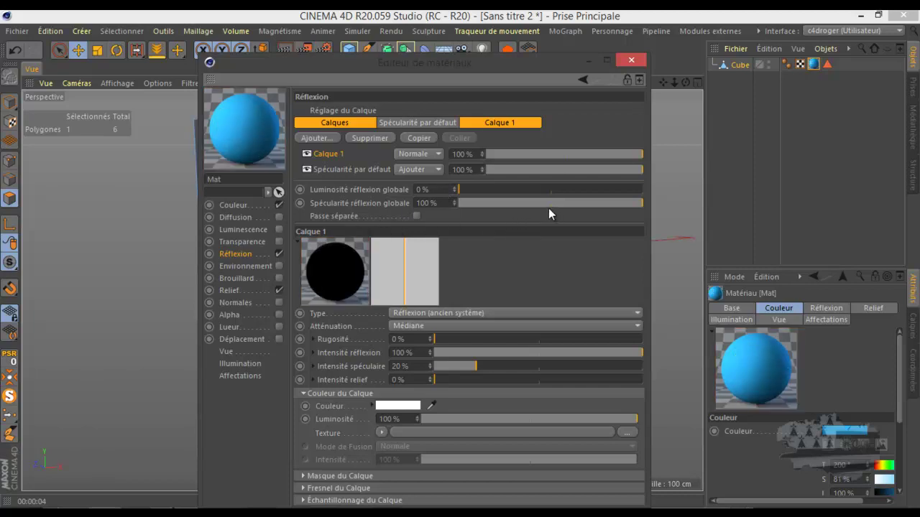
click(461, 189)
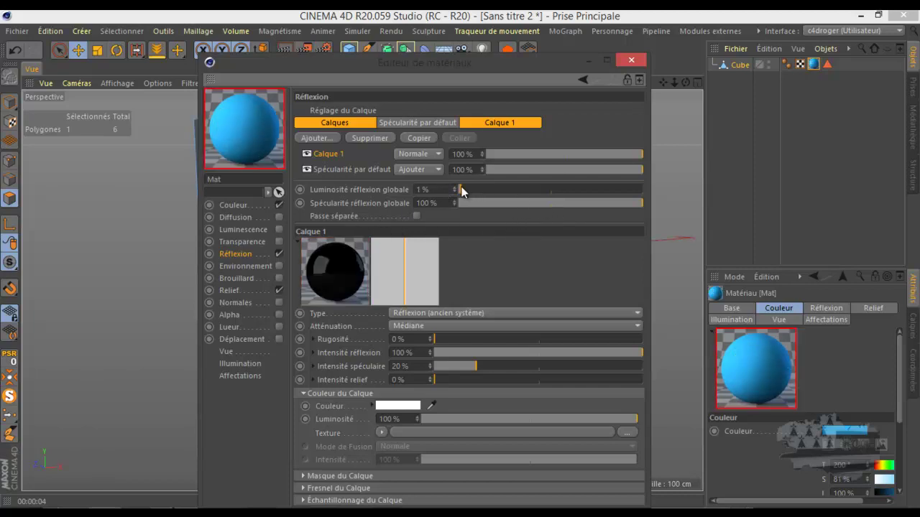
click(462, 189)
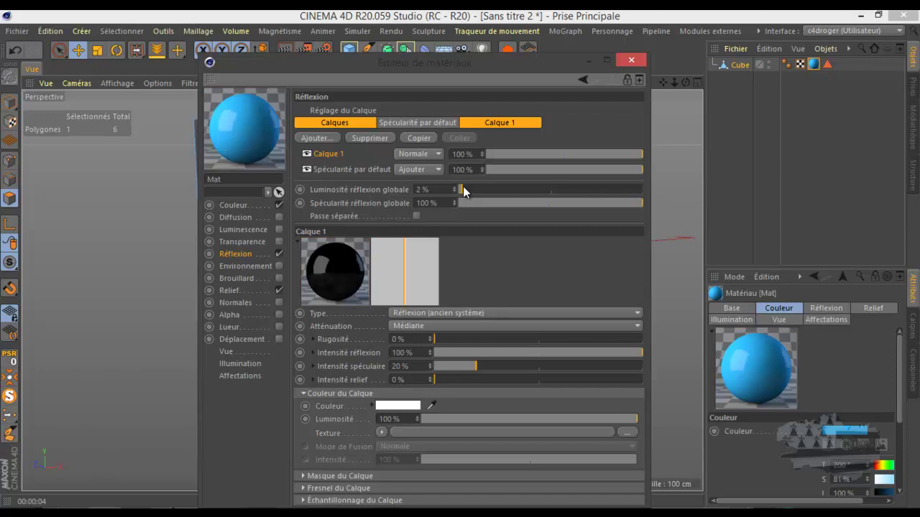
Render the current view to check the cube's relief
click(632, 59)
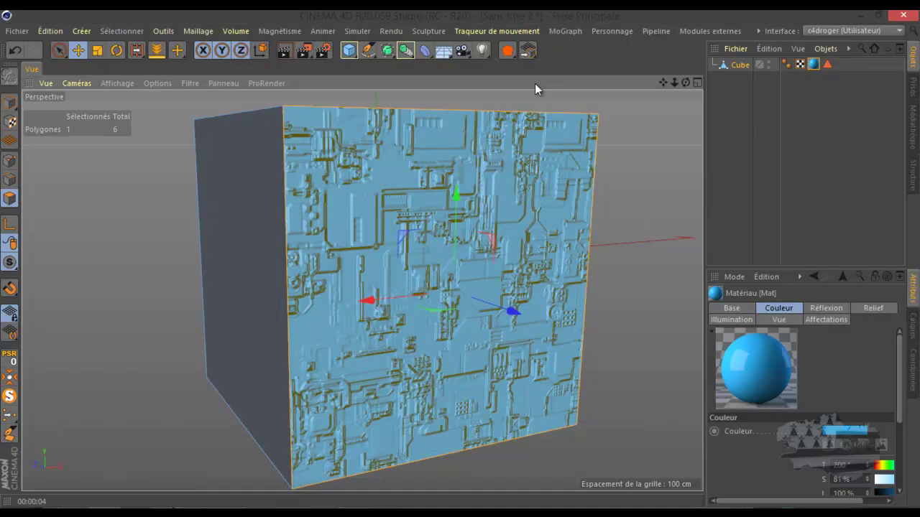
click(285, 51)
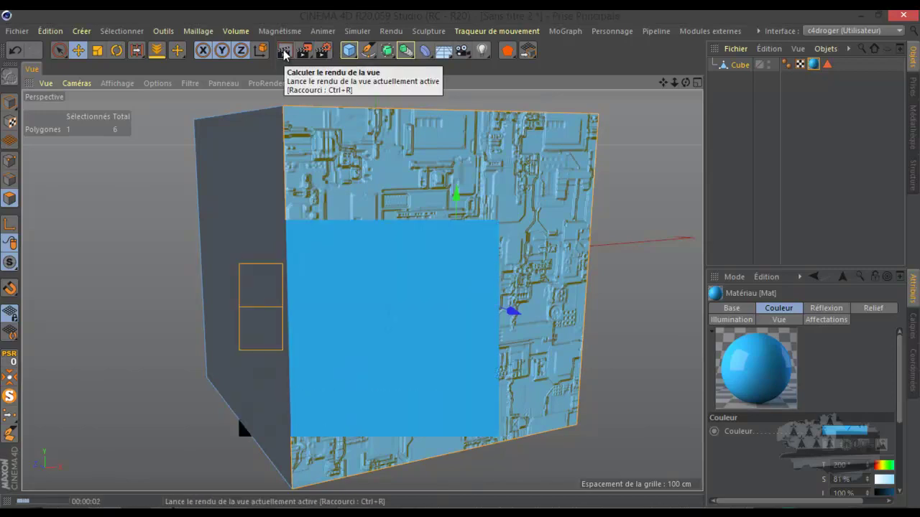
scroll(370, 232, up, 3)
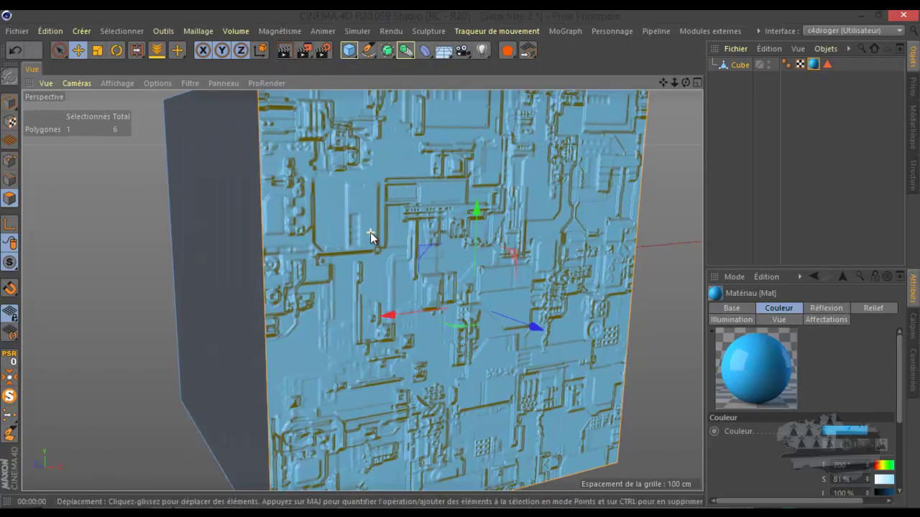
scroll(370, 232, down, 1)
scroll(370, 232, down, 1)
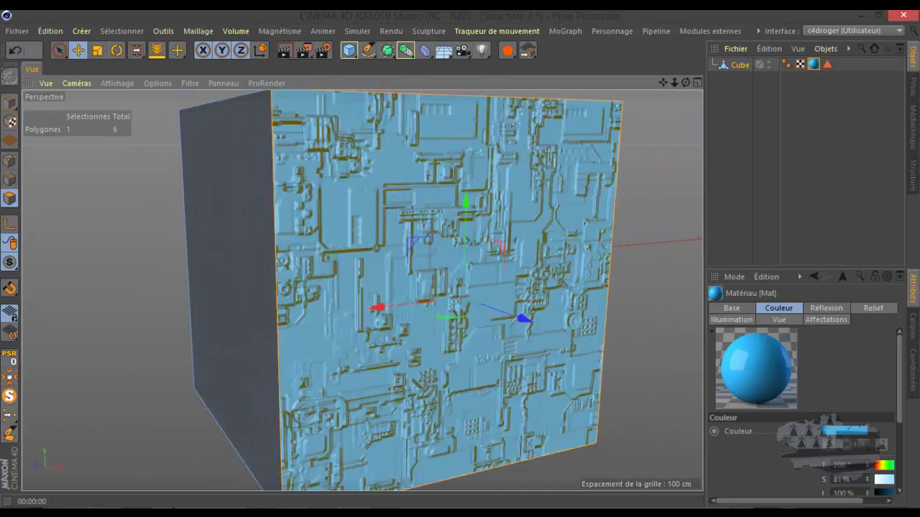
Set the material's relief intensity to 400% and render the view again
double_click(814, 64)
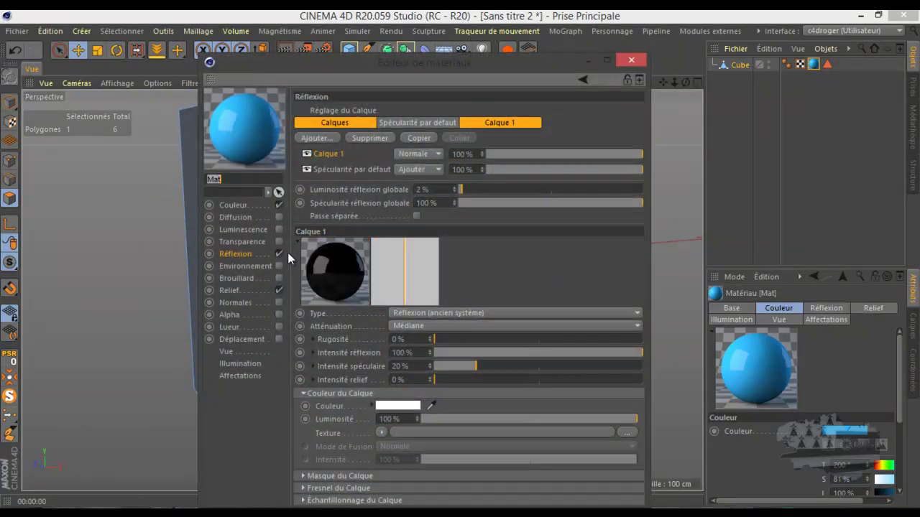
click(250, 289)
double_click(383, 112)
text(400)
key(Return)
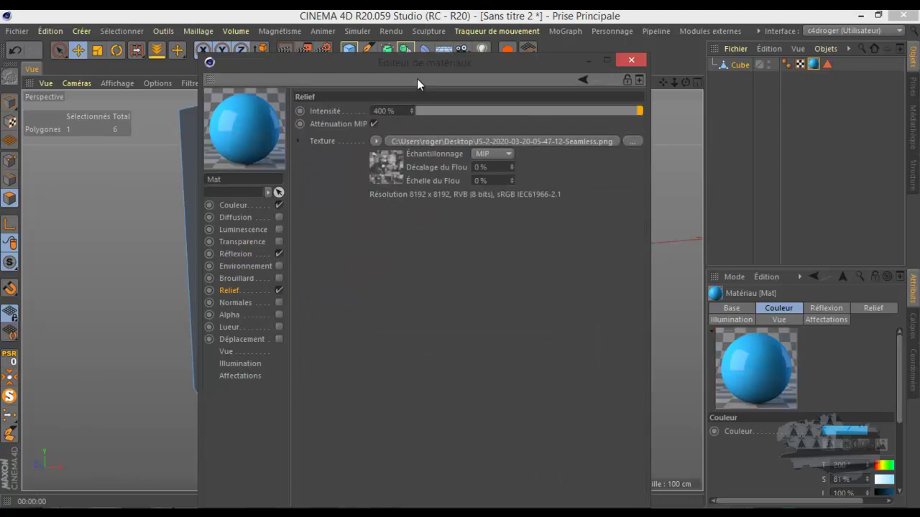
drag(420, 66, 898, 88)
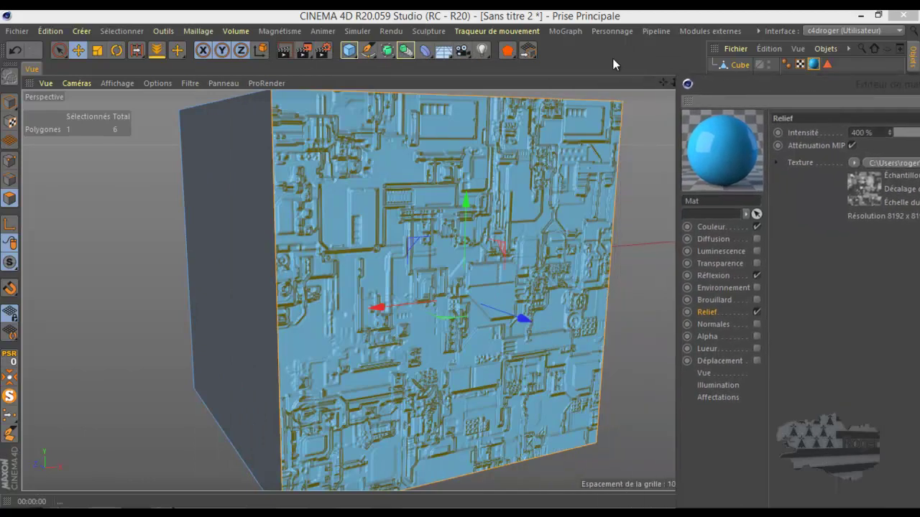
click(287, 51)
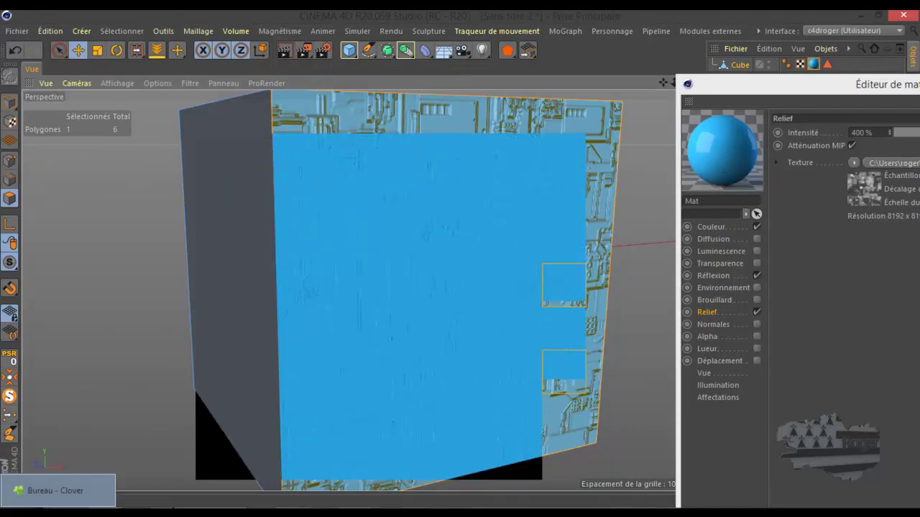
key(alt+Tab)
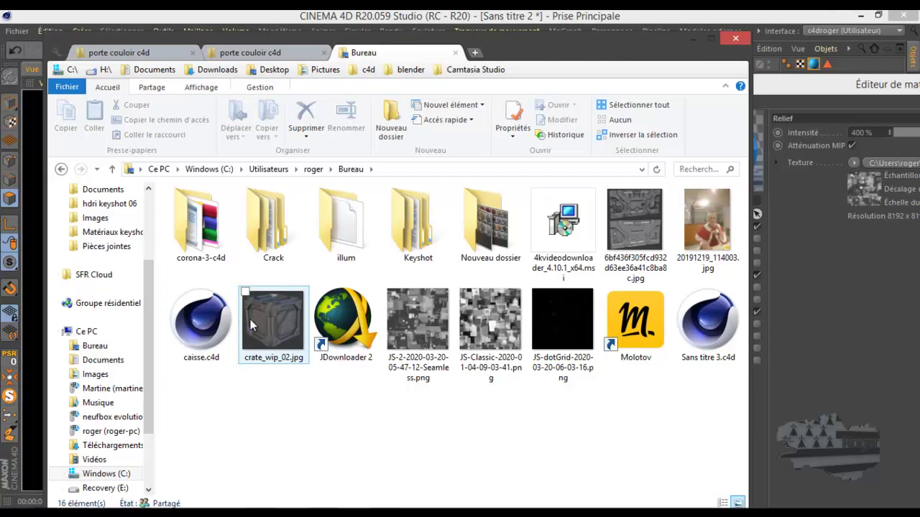
View the JS-2 Seamless PNG full-size in Photo Viewer, then close it and File Explorer
click(421, 318)
drag(421, 318, 809, 277)
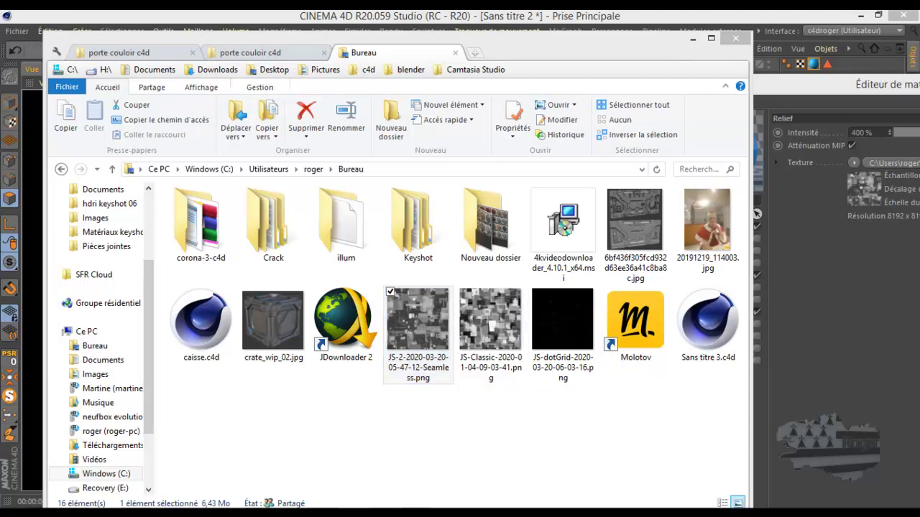
key(Return)
drag(457, 87, 455, 10)
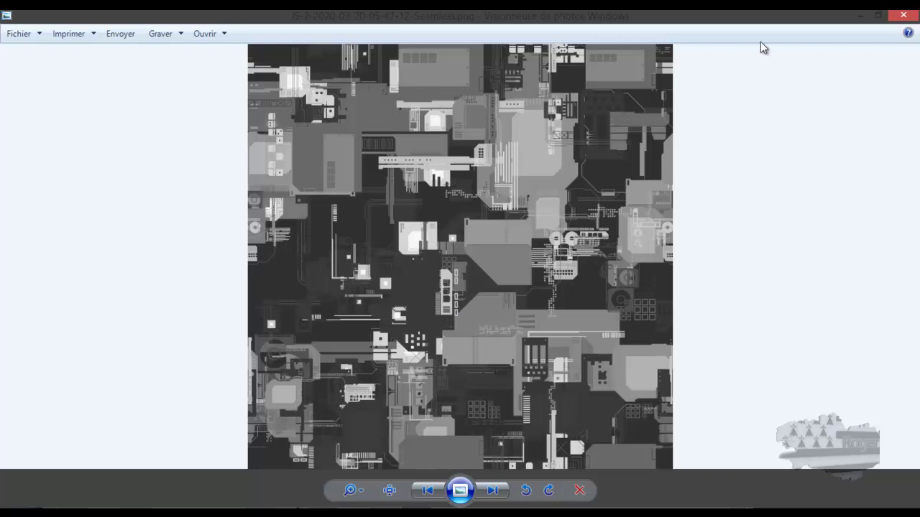
click(900, 15)
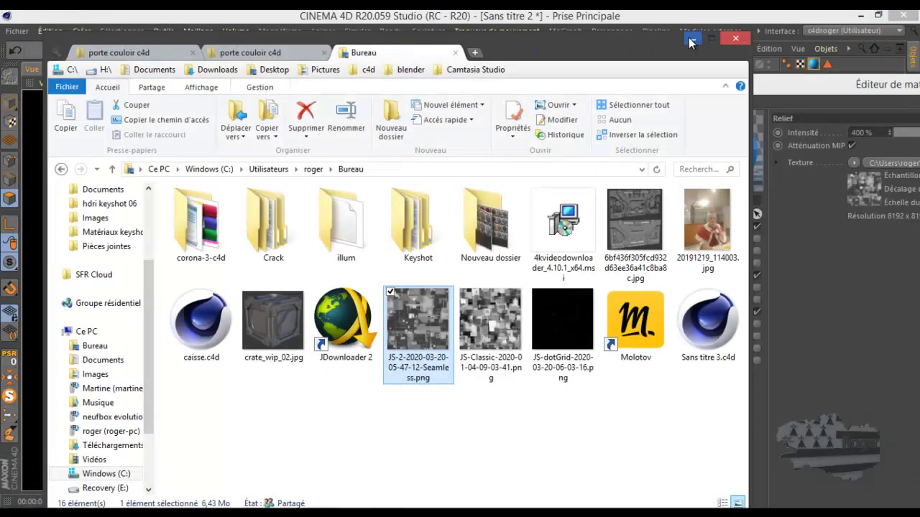
click(735, 38)
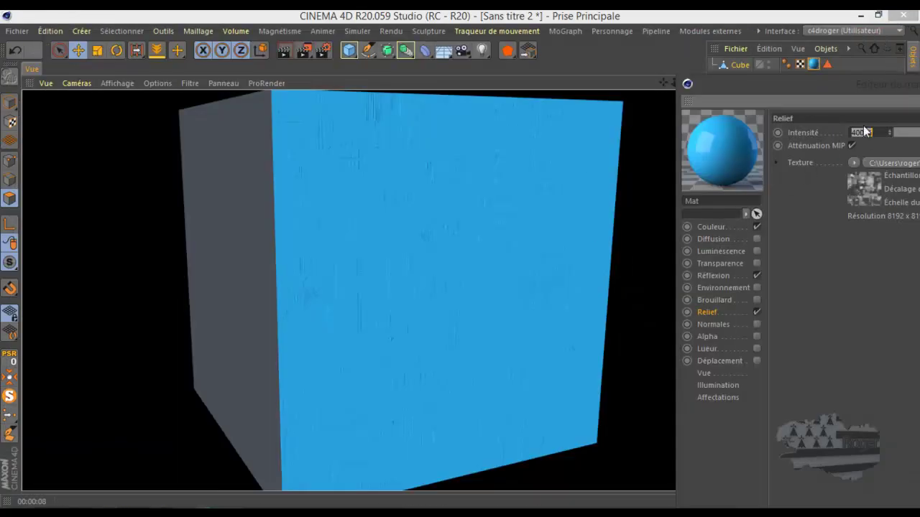
Load 002 bis.png as the material's relief texture and preview the image
drag(857, 90, 480, 61)
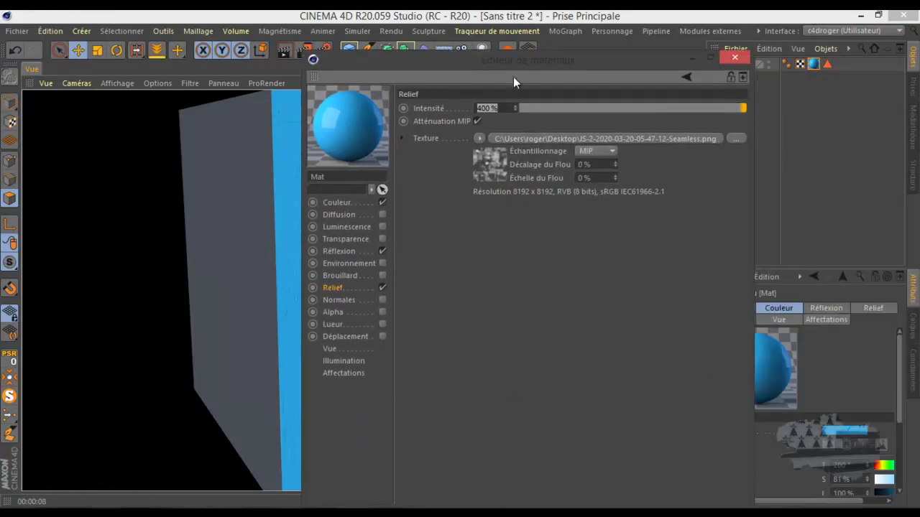
click(737, 138)
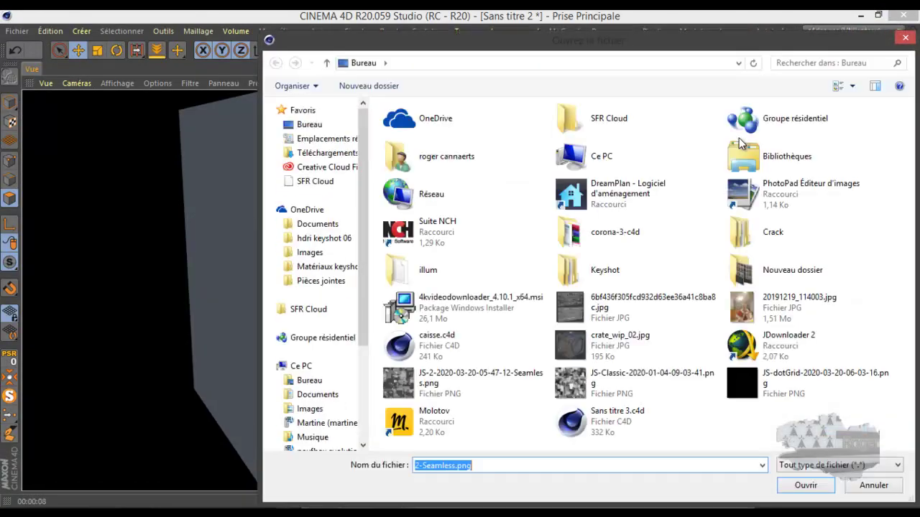
mouse_move(316, 296)
key(Return)
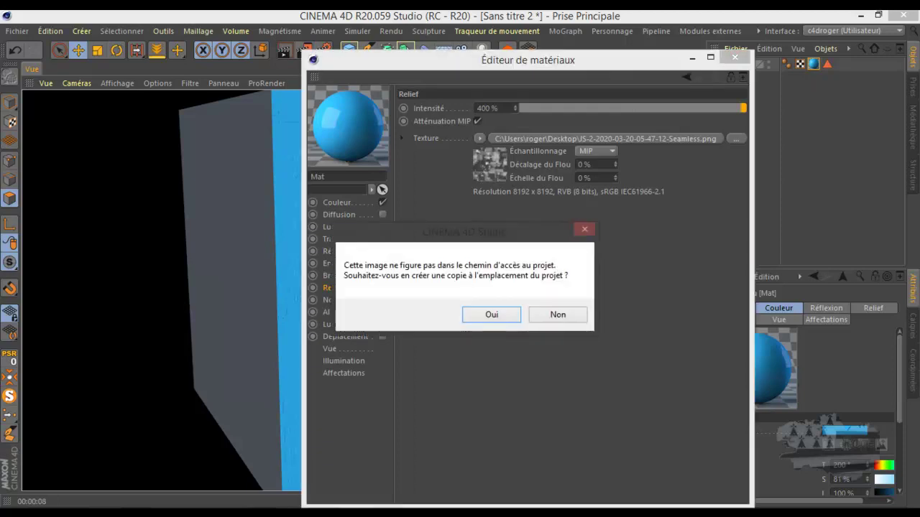
click(569, 314)
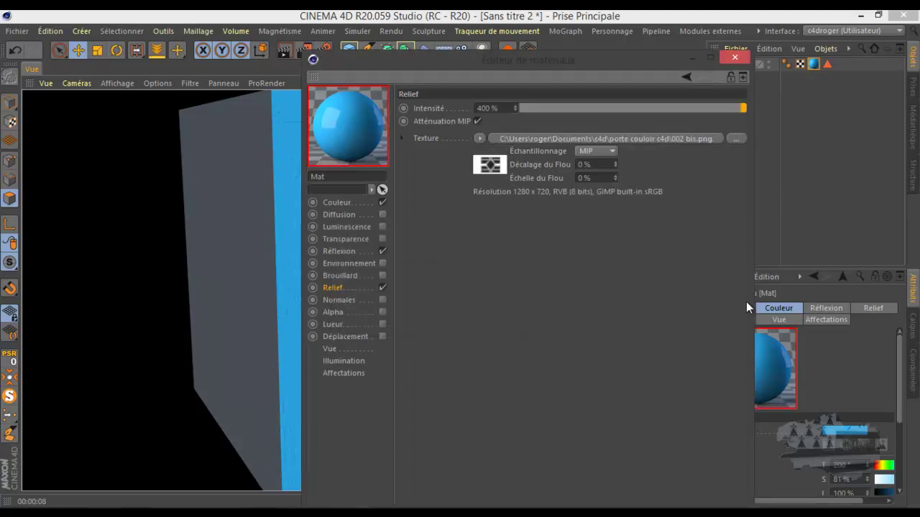
key(alt+Tab)
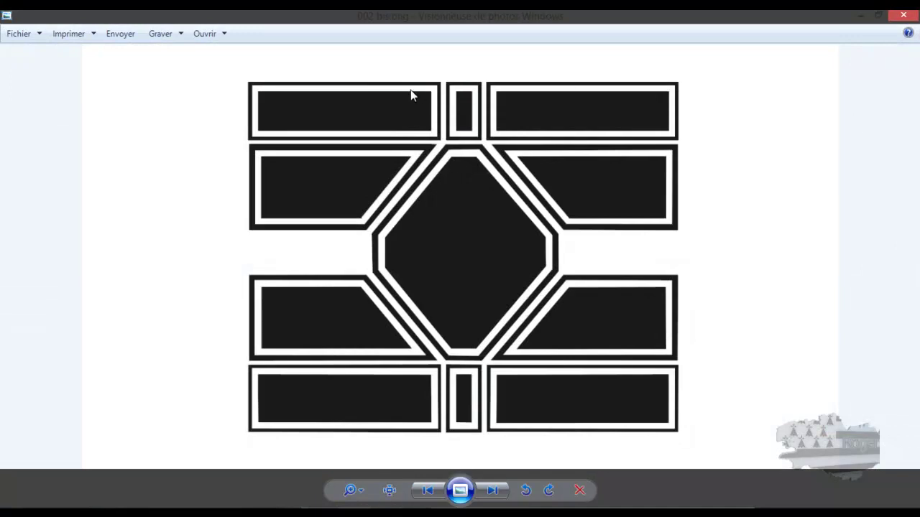
click(904, 16)
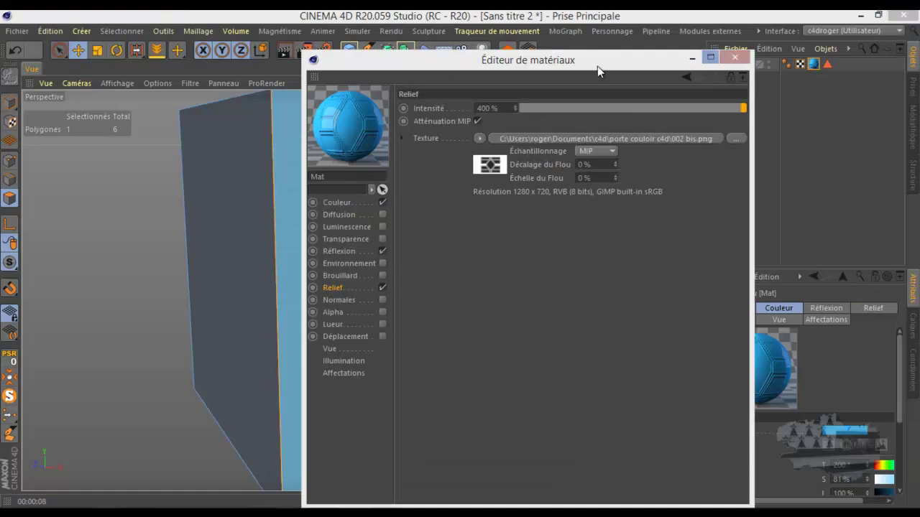
drag(545, 63, 672, 66)
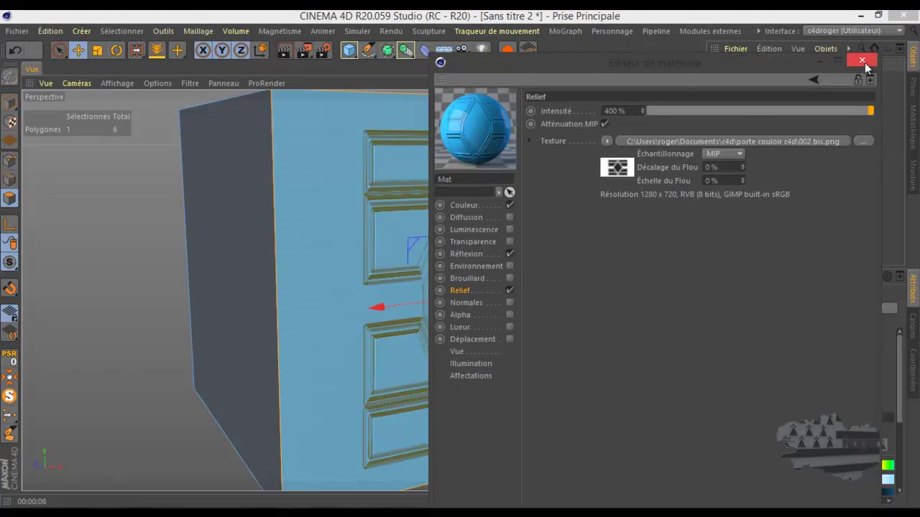
Close the material editor and render the view with the panel relief
mouse_move(471, 111)
mouse_down()
mouse_move(452, 129)
mouse_move(457, 112)
mouse_up()
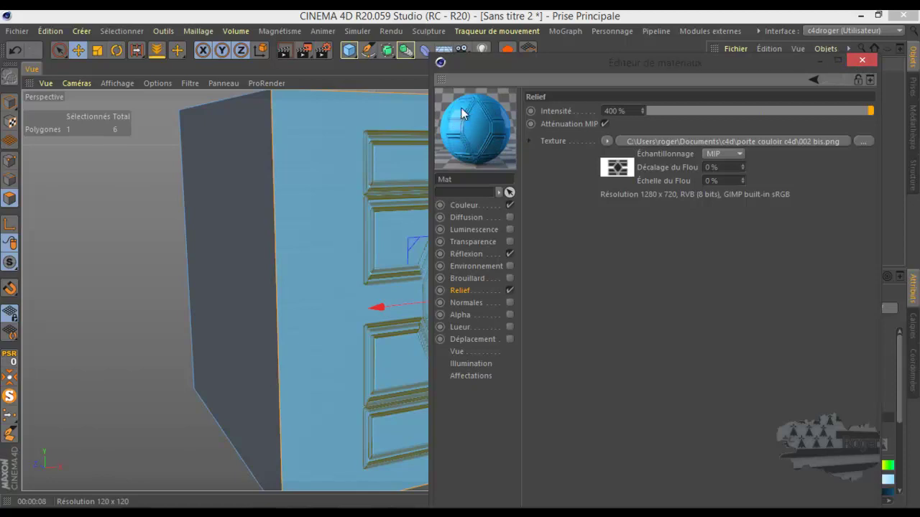
drag(782, 64, 919, 83)
key(alt+F4)
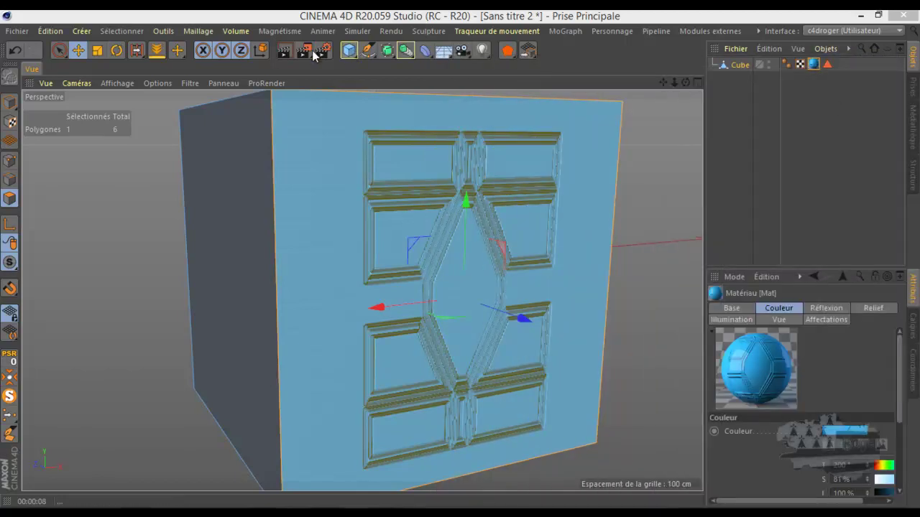
click(286, 51)
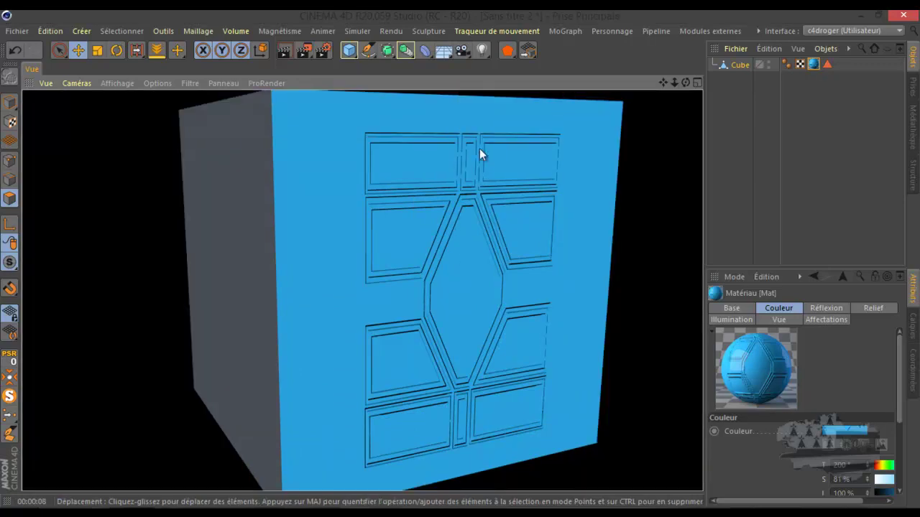
Add an omni light and move it above and right of the cube's door face
click(480, 48)
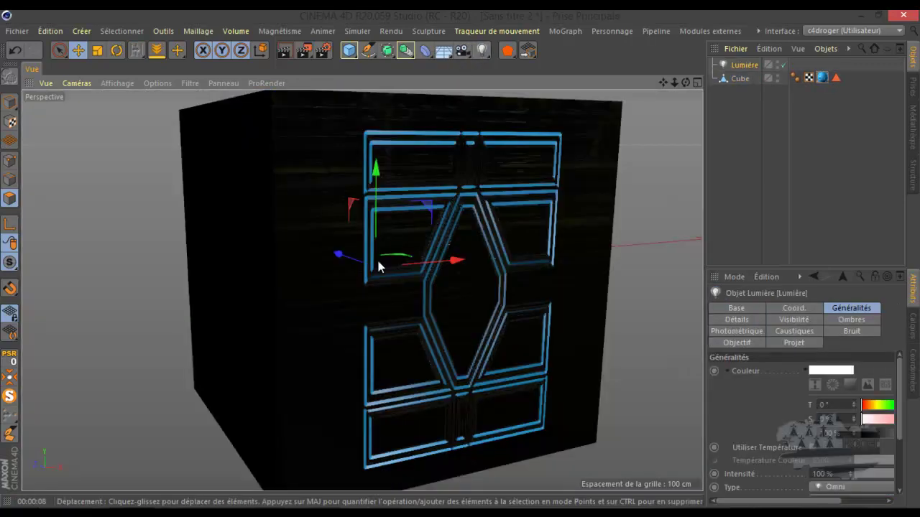
drag(338, 255, 495, 347)
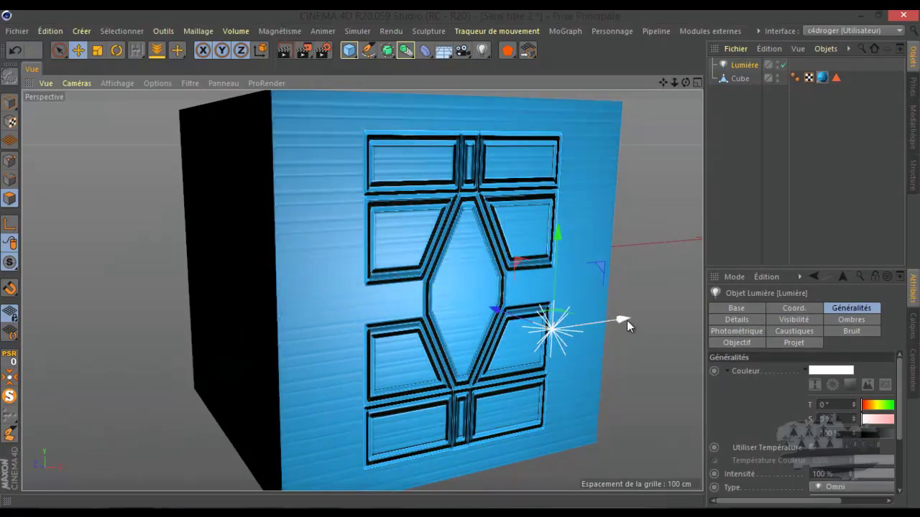
drag(622, 324, 686, 318)
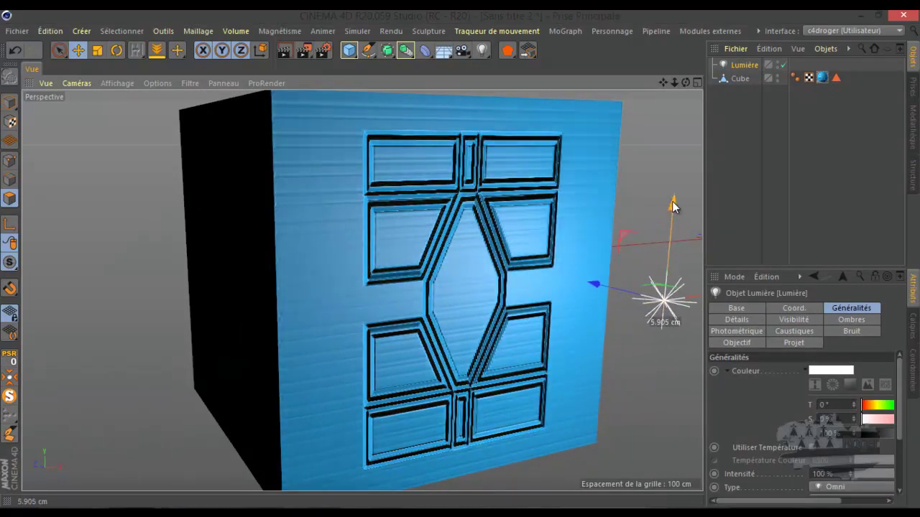
drag(672, 214, 460, 260)
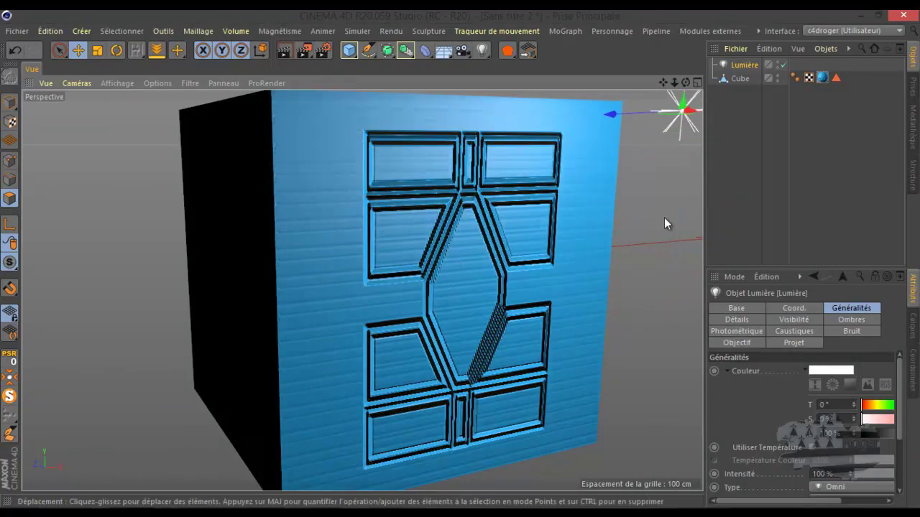
Render the view twice to preview the lit circuit-panel relief, then zoom out
click(285, 51)
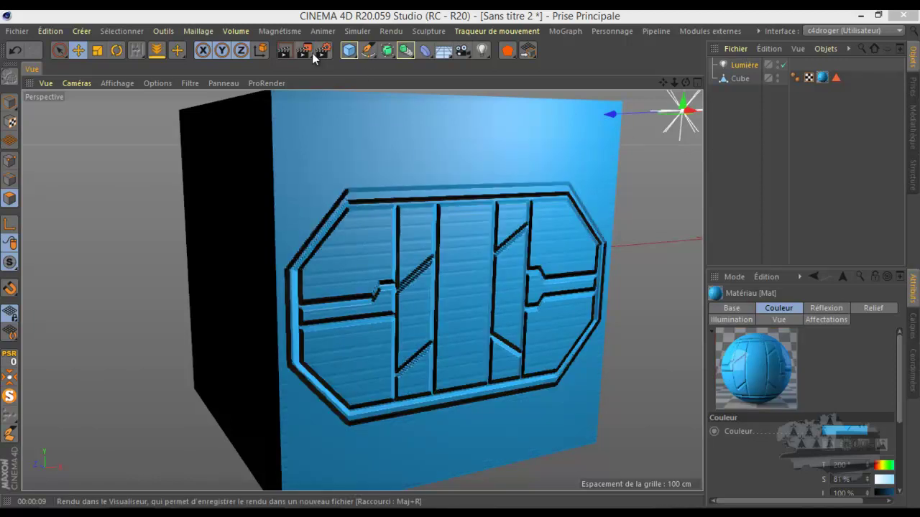
click(291, 51)
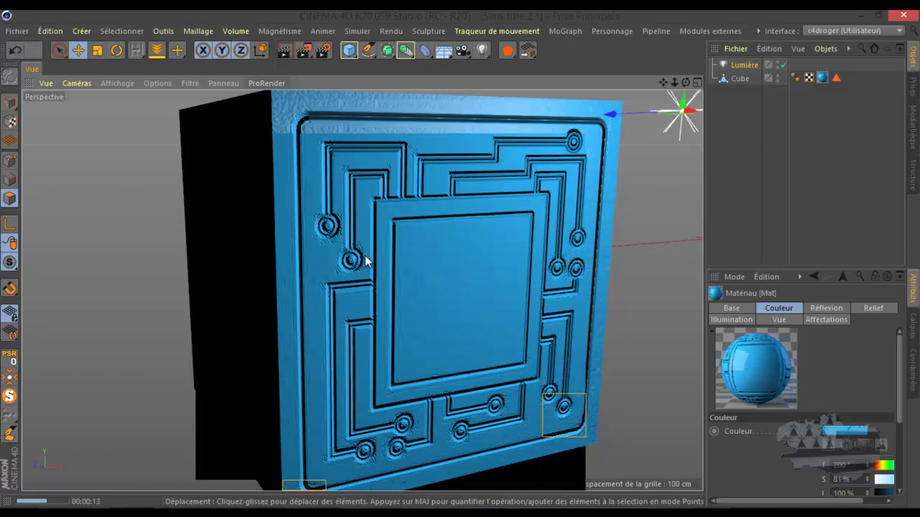
scroll(366, 261, down, 3)
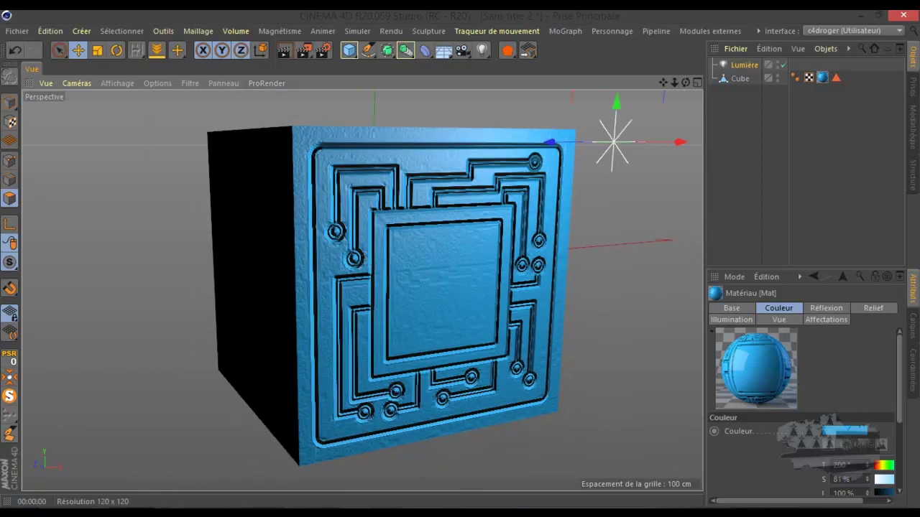
Delete both the Cube and the Lumière light from the Object Manager
double_click(822, 78)
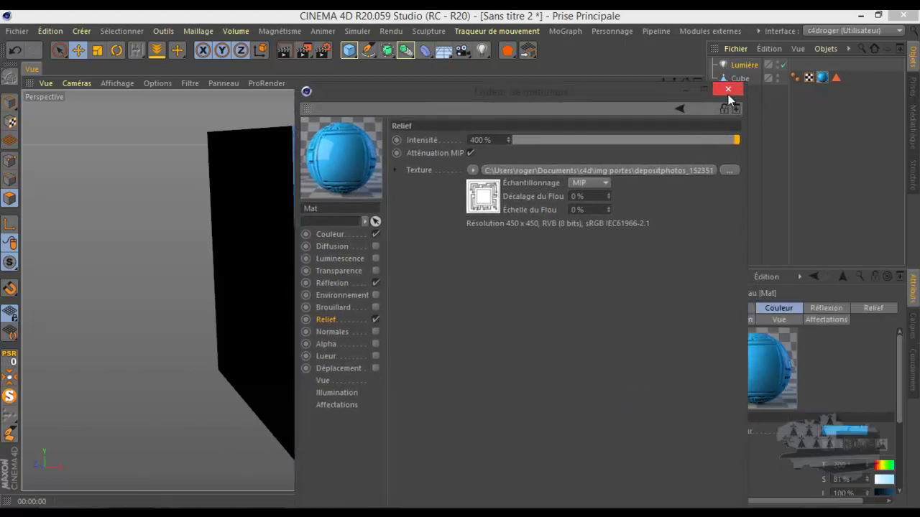
click(726, 89)
ctrl+click(735, 77)
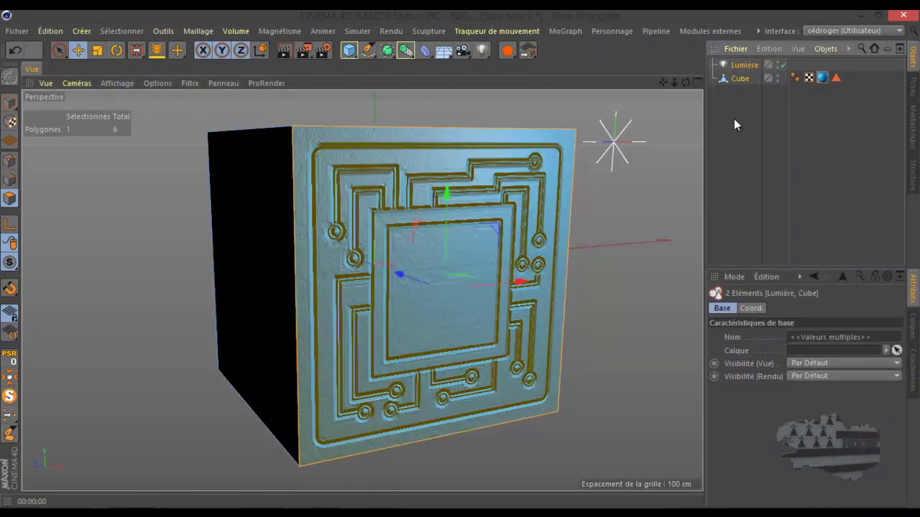
key(Delete)
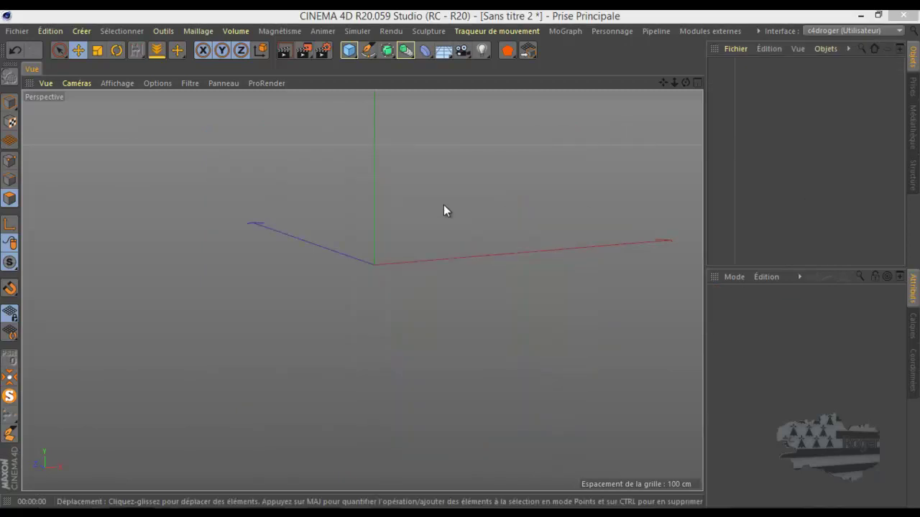
Add a Plan and give it 1000 width and 1000 height segments
click(348, 50)
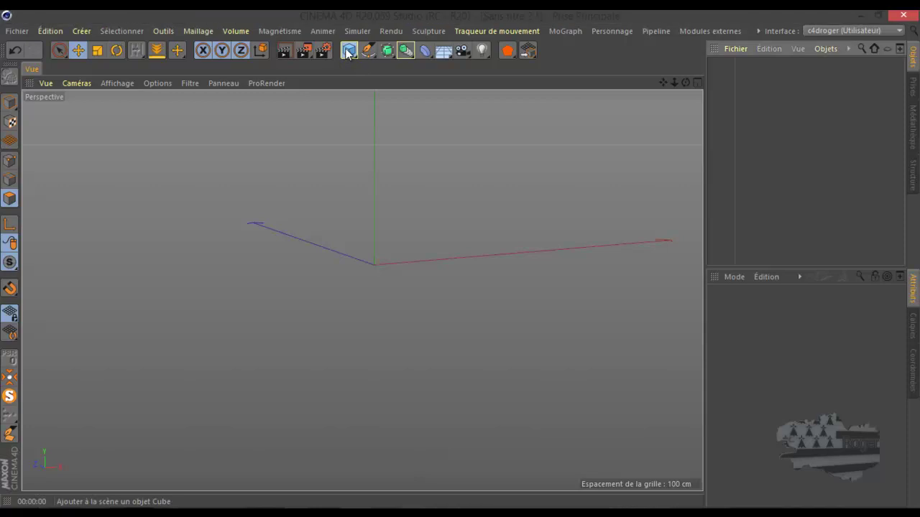
click(495, 94)
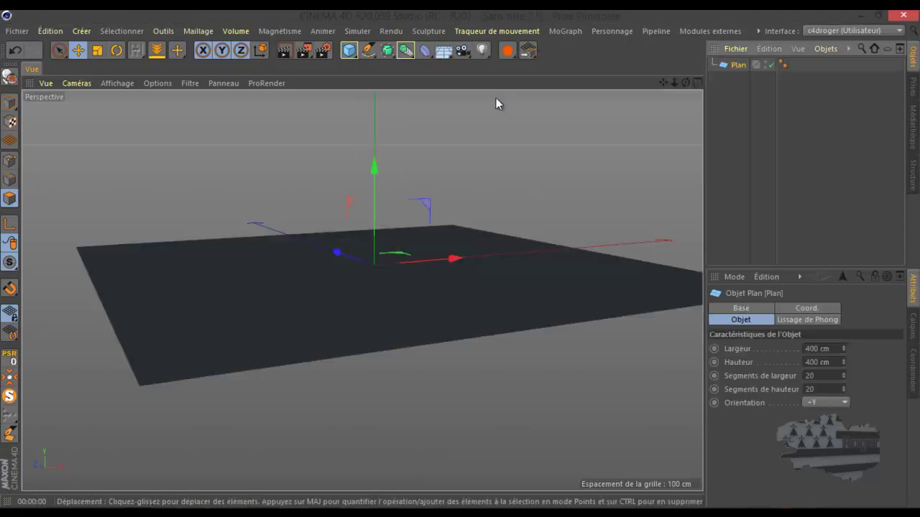
drag(686, 84, 458, 260)
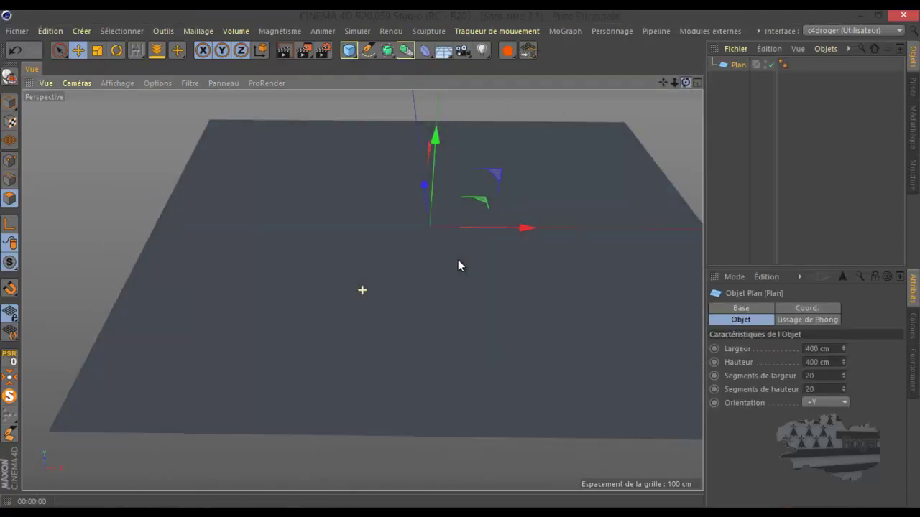
drag(667, 82, 455, 262)
drag(673, 81, 462, 261)
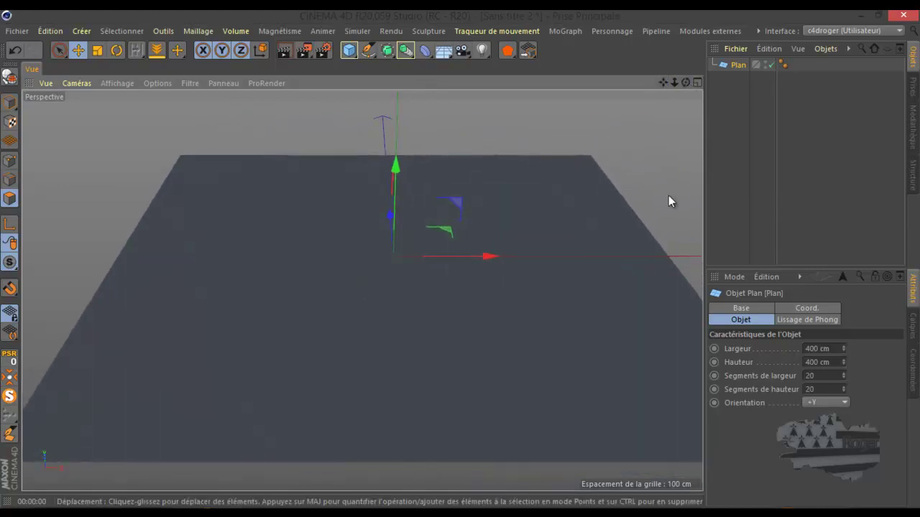
double_click(814, 375)
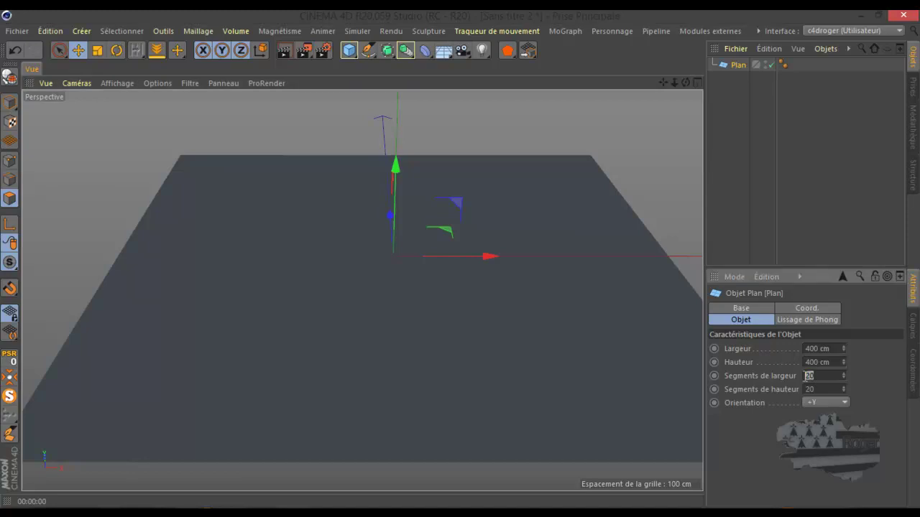
text(1000)
double_click(808, 388)
text(1000)
Switch the viewport shading back to Gouraud
click(117, 82)
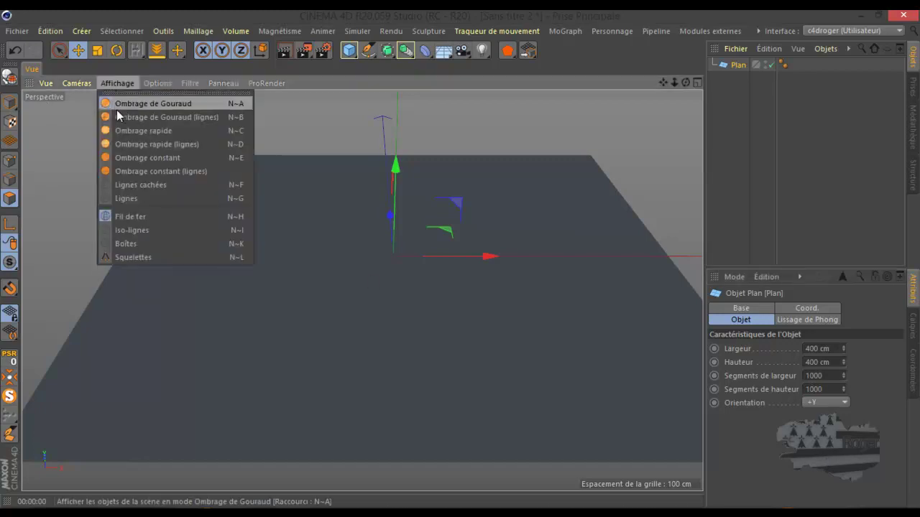
click(117, 109)
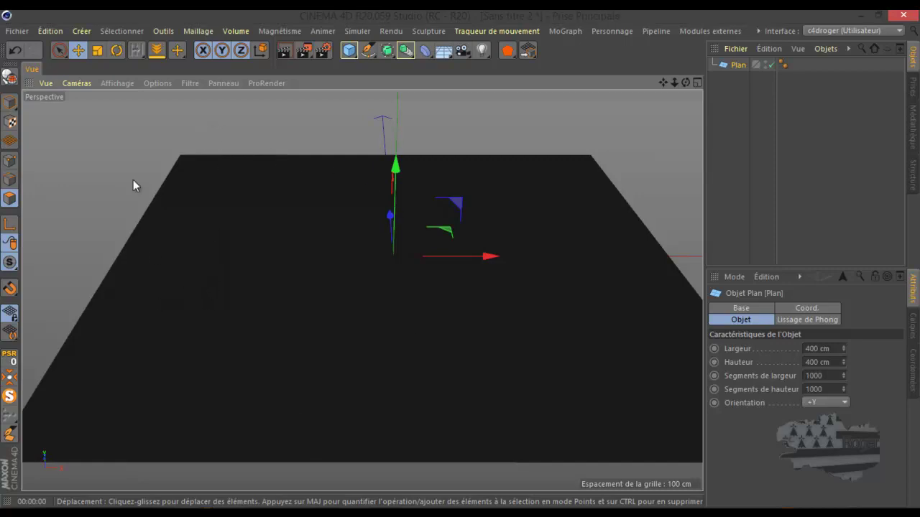
click(115, 82)
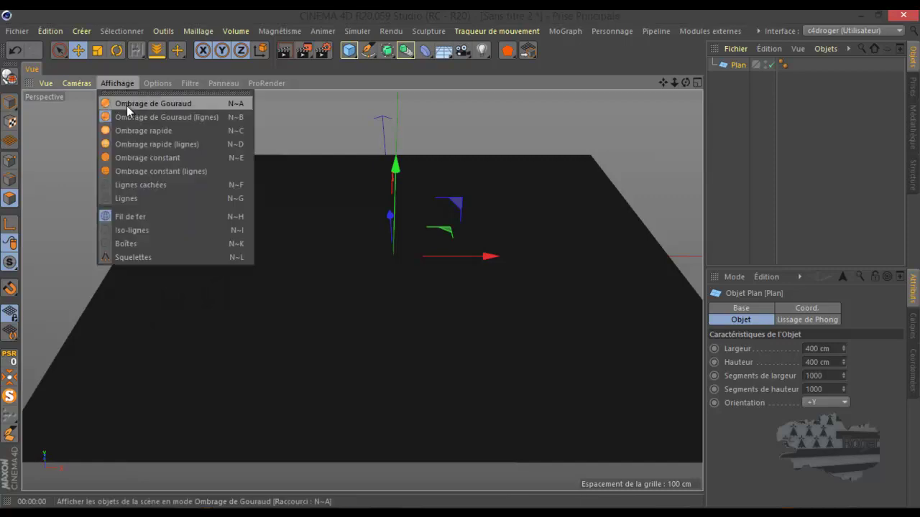
click(127, 106)
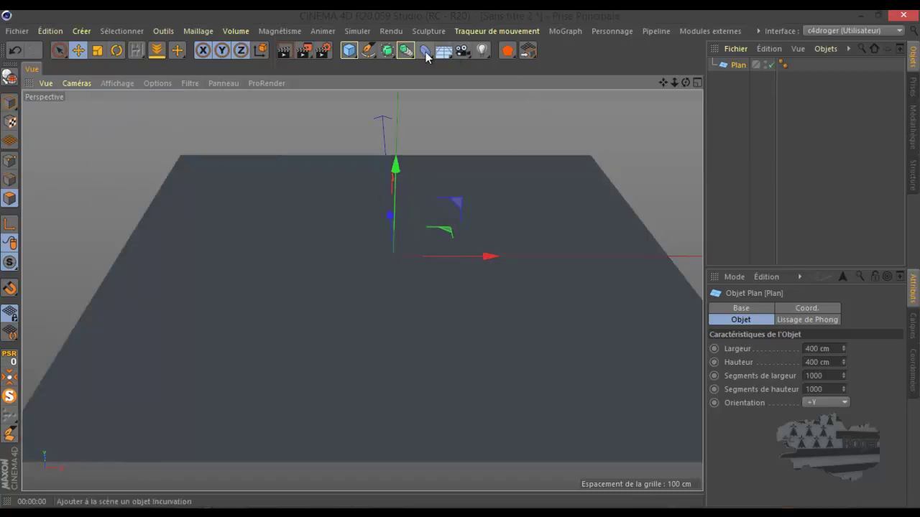
Add a Déplaceur deformer and make it a child of the Plan
click(426, 54)
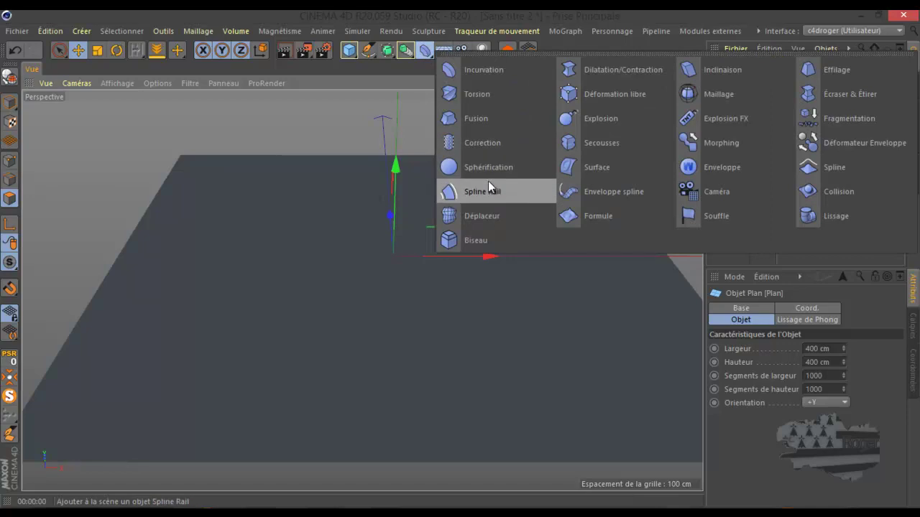
click(482, 215)
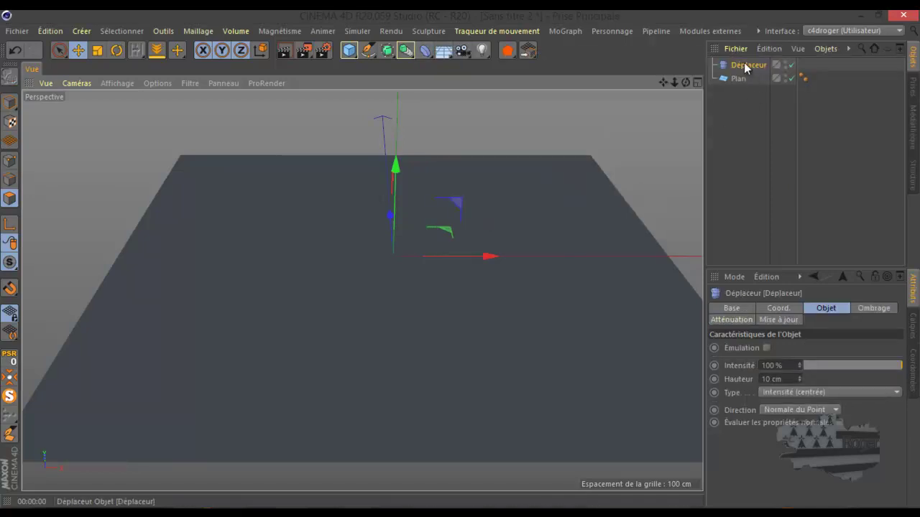
drag(746, 67, 742, 80)
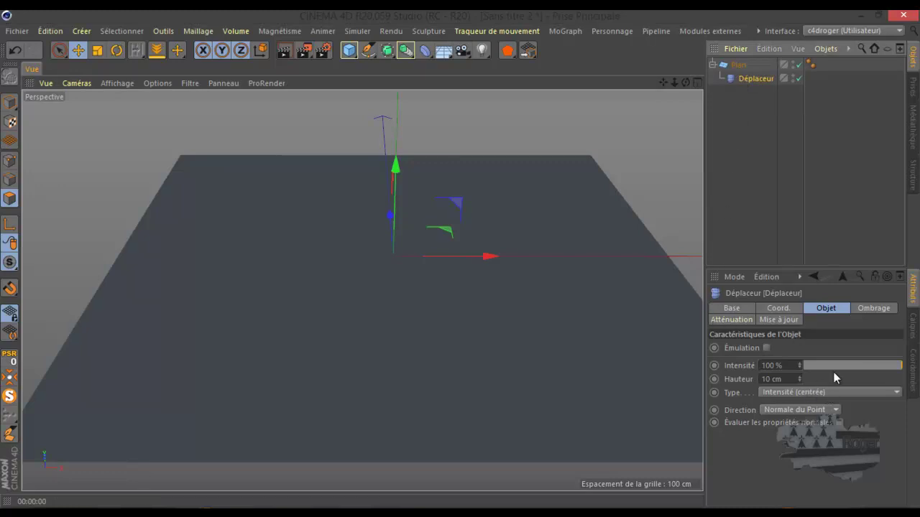
Choose 002 bis.png as the Déplaceur's shading texture
click(875, 308)
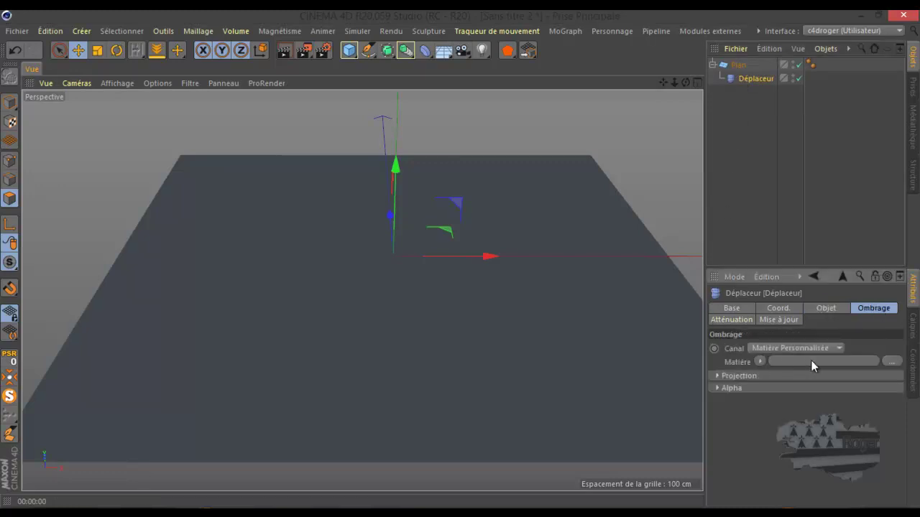
click(891, 361)
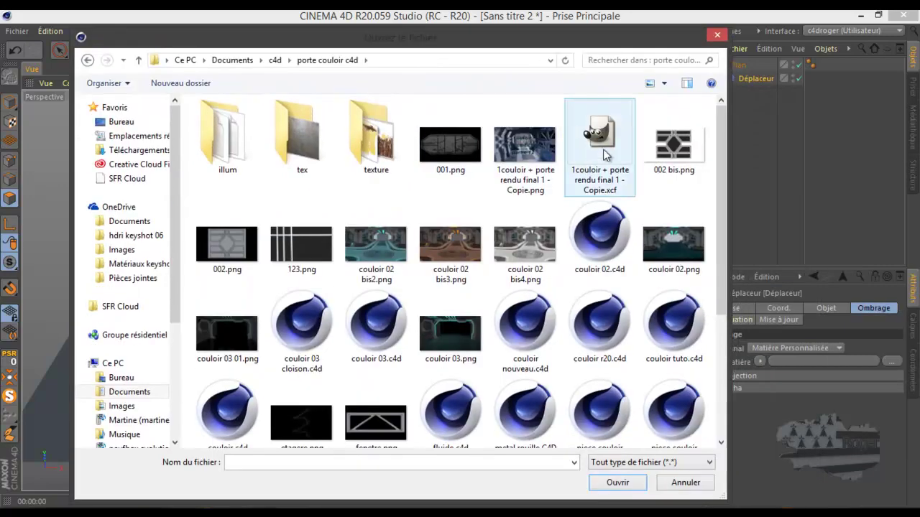
click(674, 148)
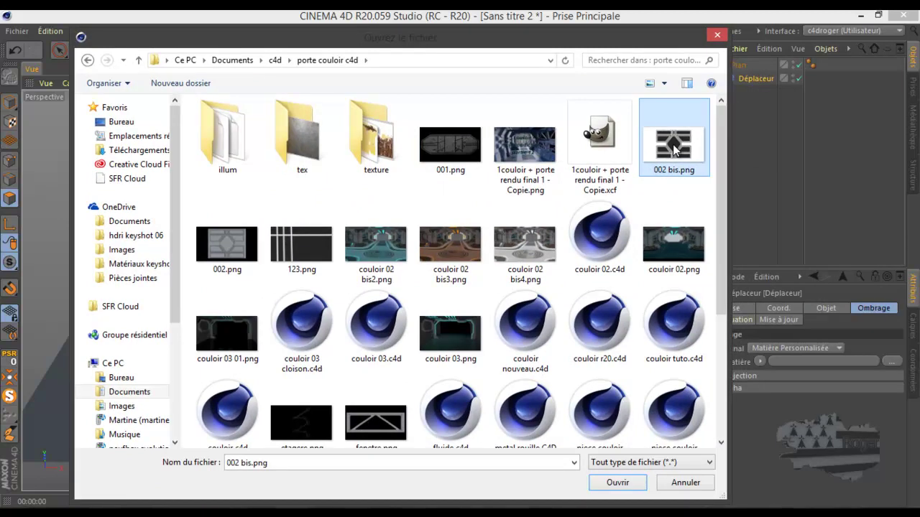
click(631, 486)
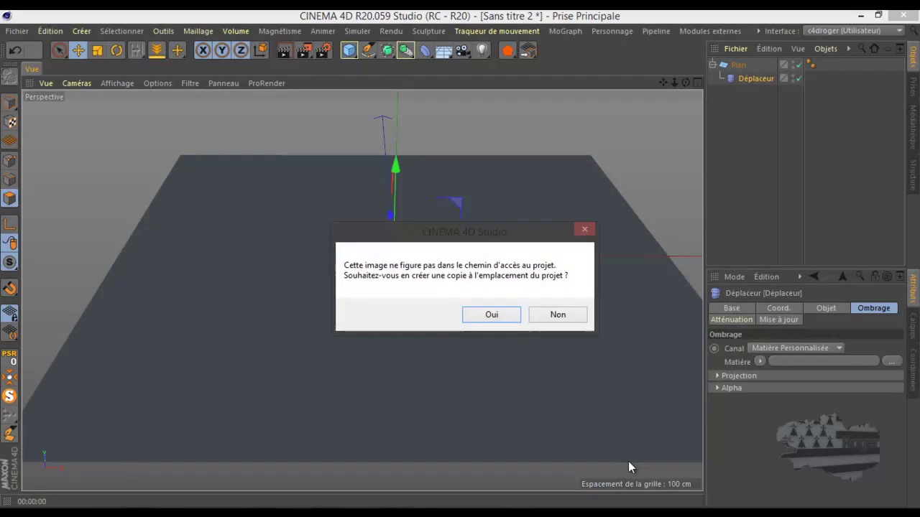
Decline copying the image, then orbit low across the plane and render the displaced panels
click(563, 316)
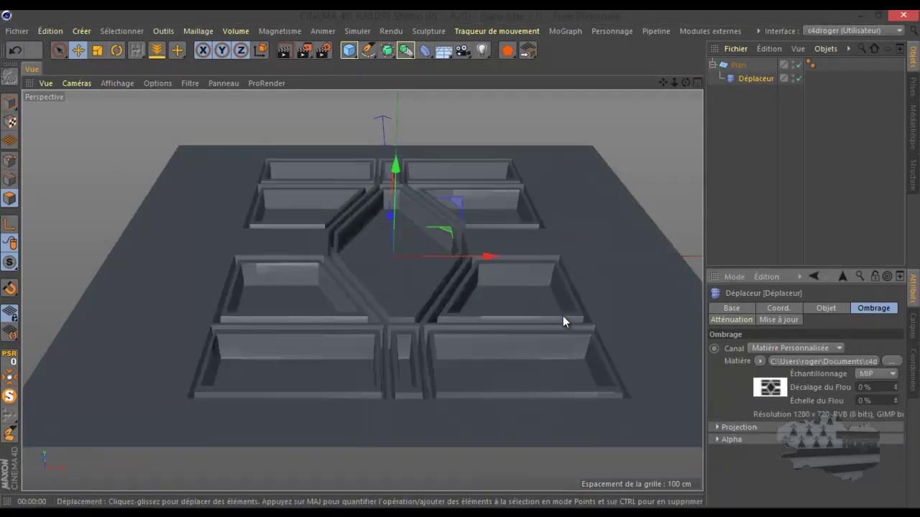
mouse_move(686, 82)
mouse_down()
mouse_move(462, 263)
mouse_move(456, 253)
mouse_move(460, 263)
mouse_up()
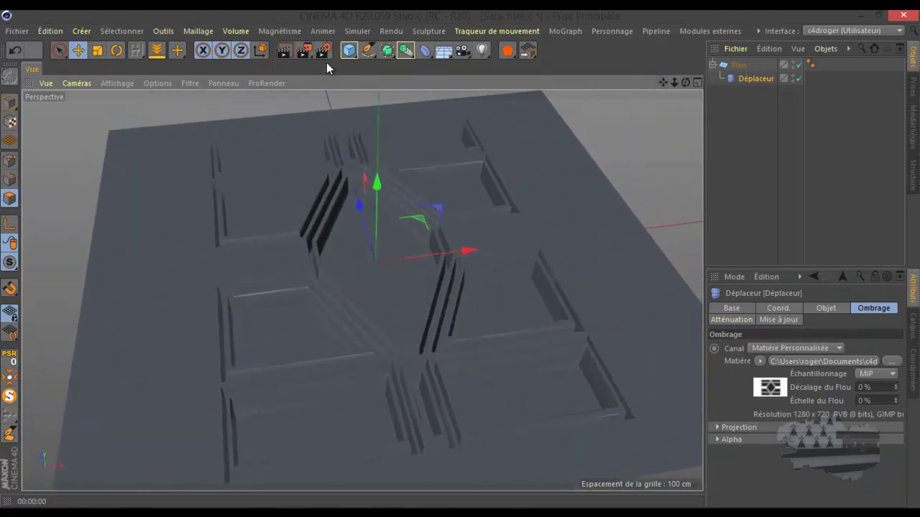
click(286, 59)
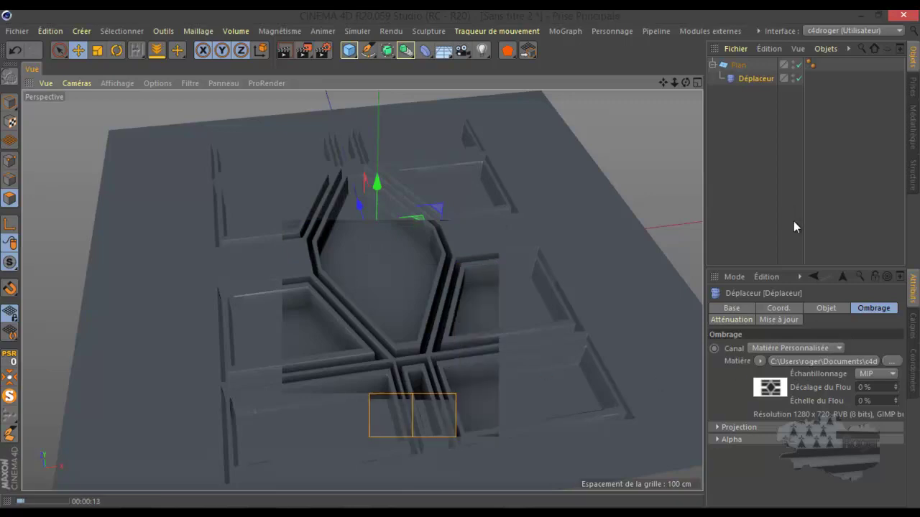
click(827, 307)
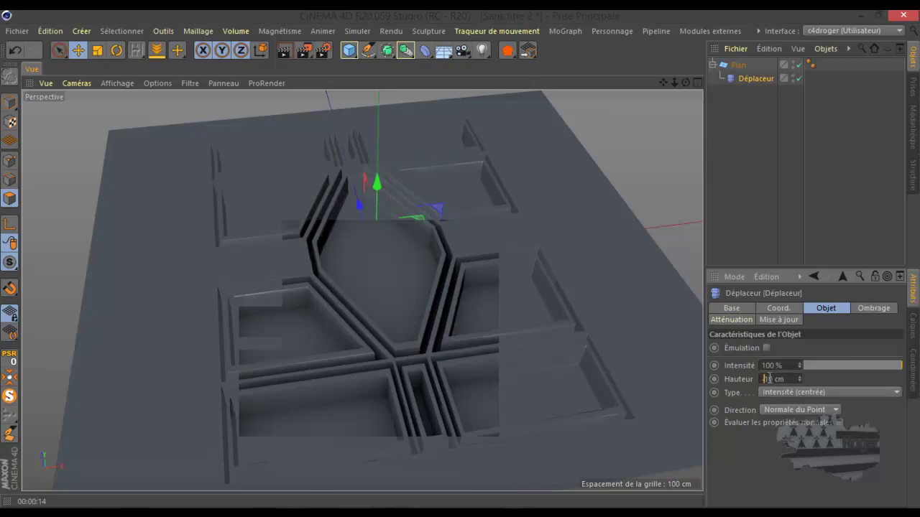
Try -5 cm, then set the Déplaceur's Hauteur to -3 cm and render the view
double_click(766, 379)
text(-5)
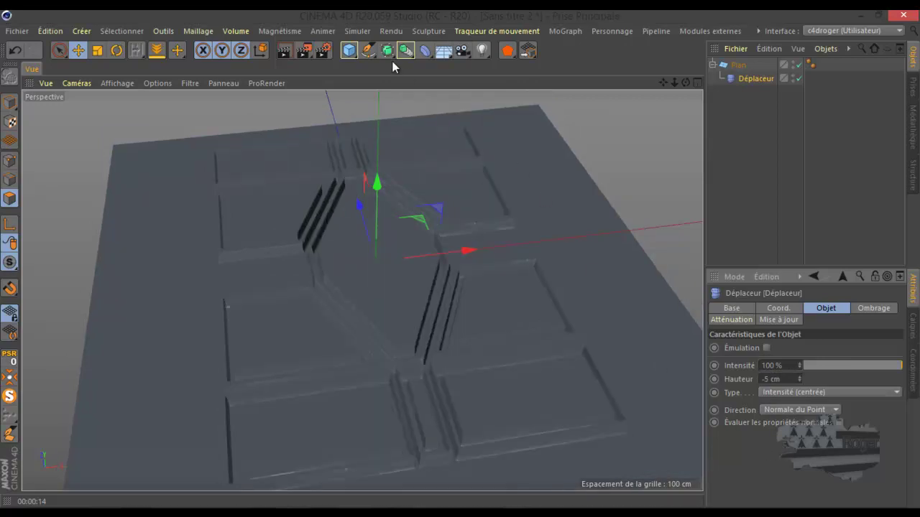
click(285, 53)
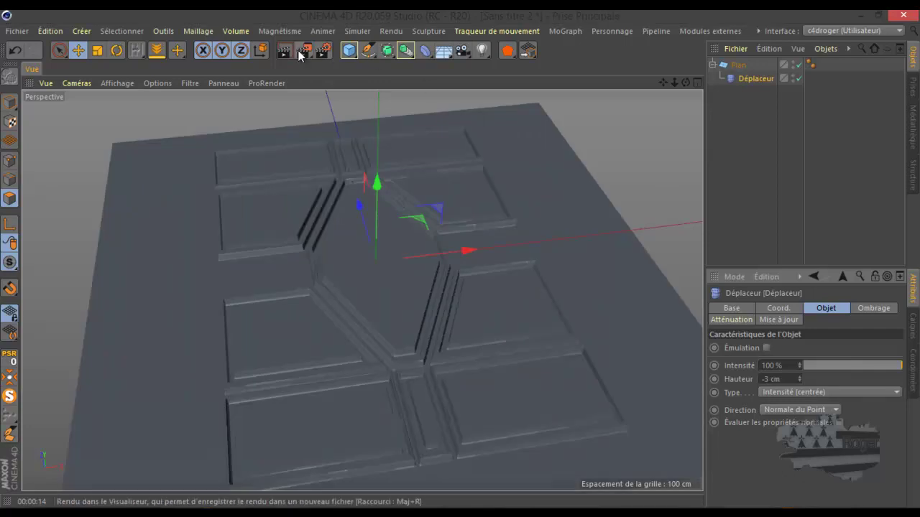
click(284, 52)
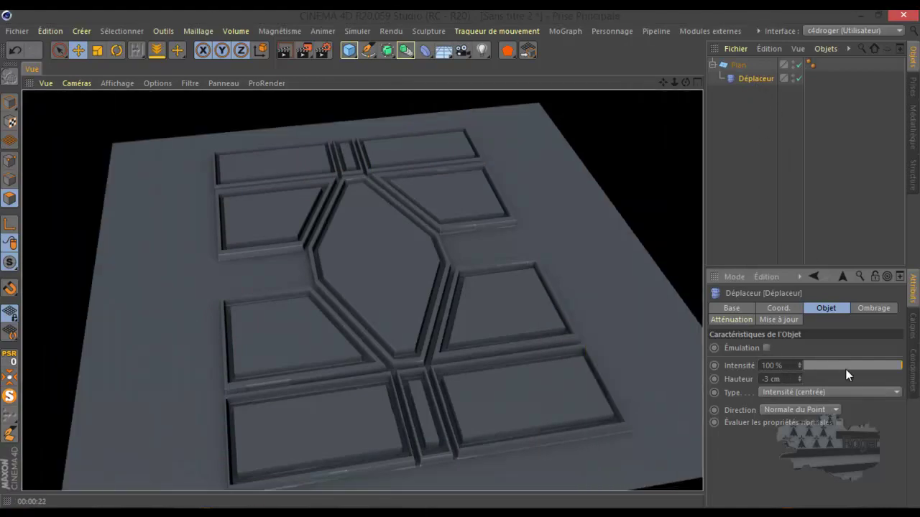
Load the new JSplacement PNG into the Déplaceur's Matière slot without copying it to the project
click(871, 308)
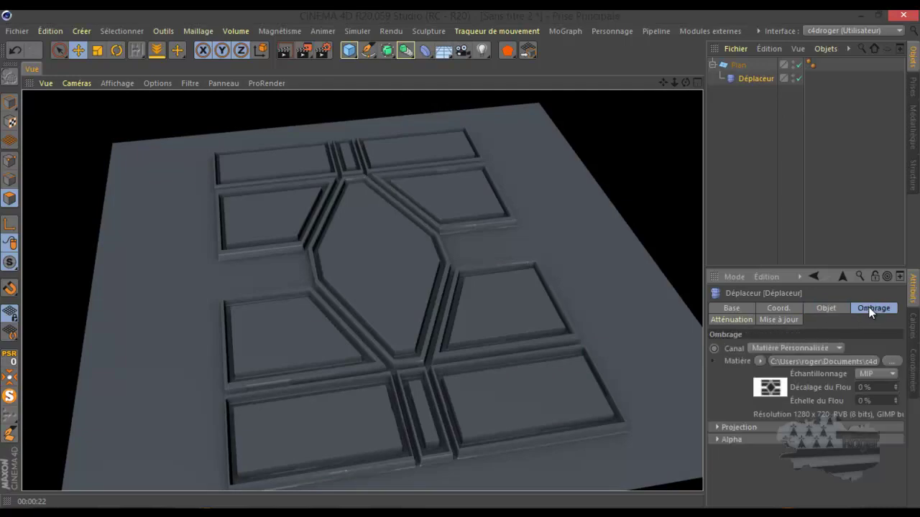
click(891, 362)
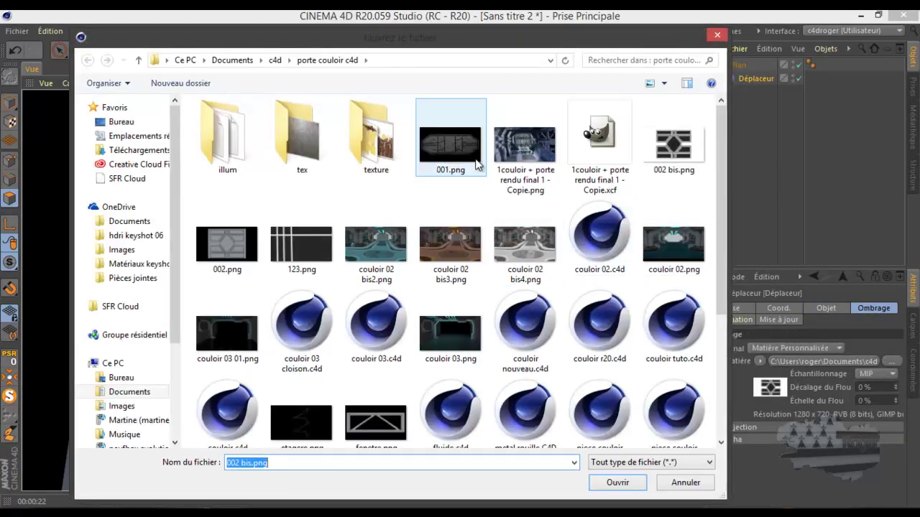
key(Return)
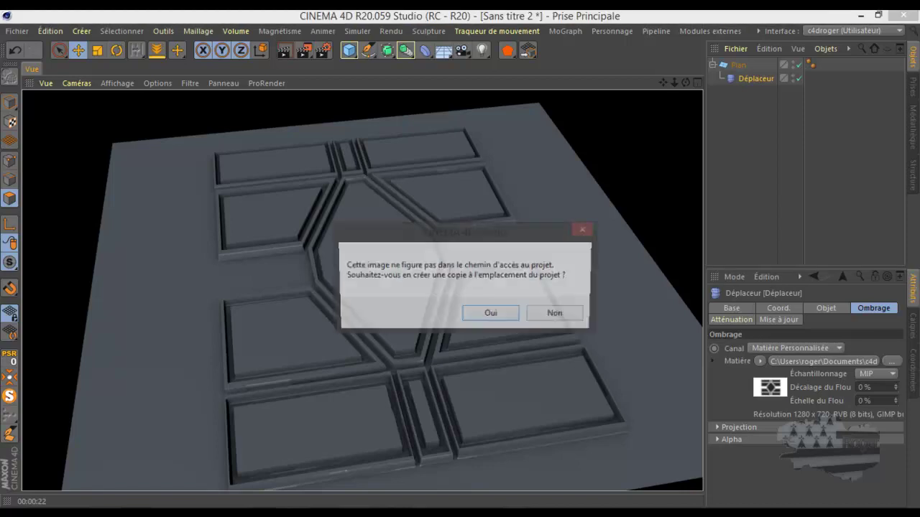
click(579, 316)
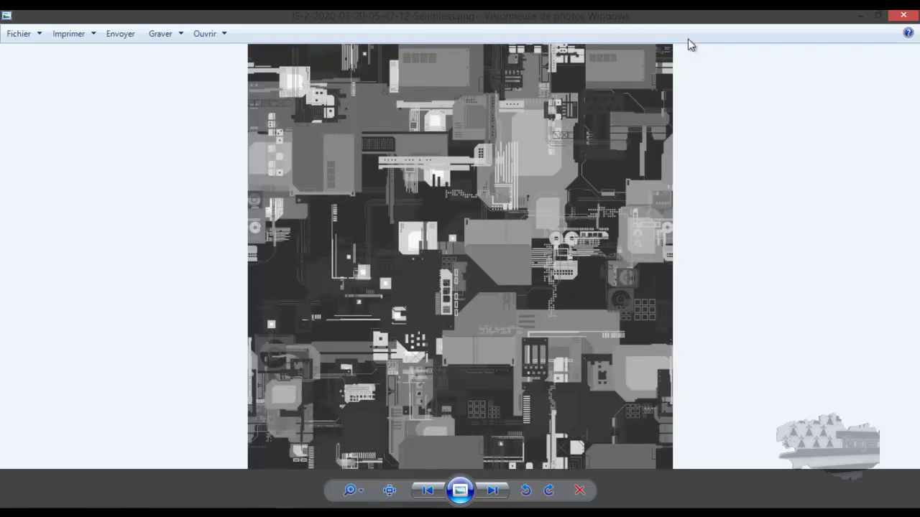
Close the Windows Photo Viewer preview of the 8192 × 8192 height map
click(893, 15)
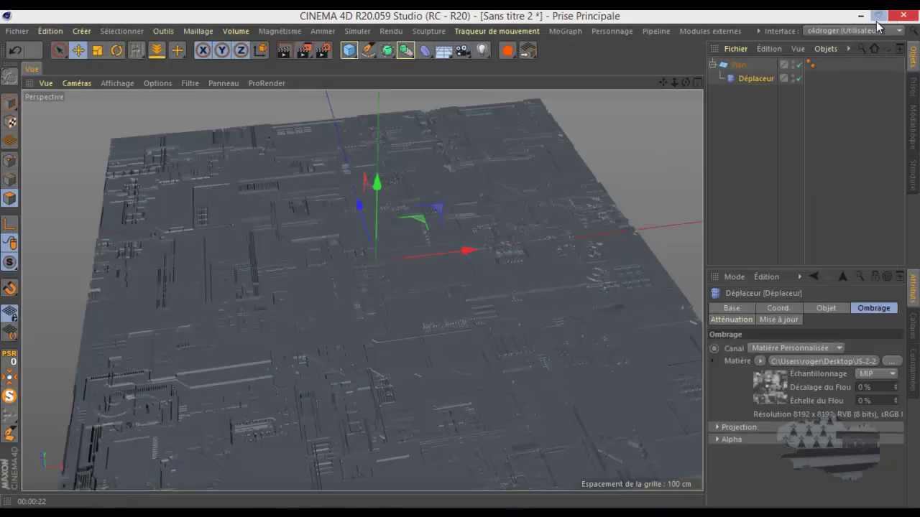
Preview-render the circuit relief, then show the Déplaceur's Objet settings with Hauteur at -3 cm
click(284, 50)
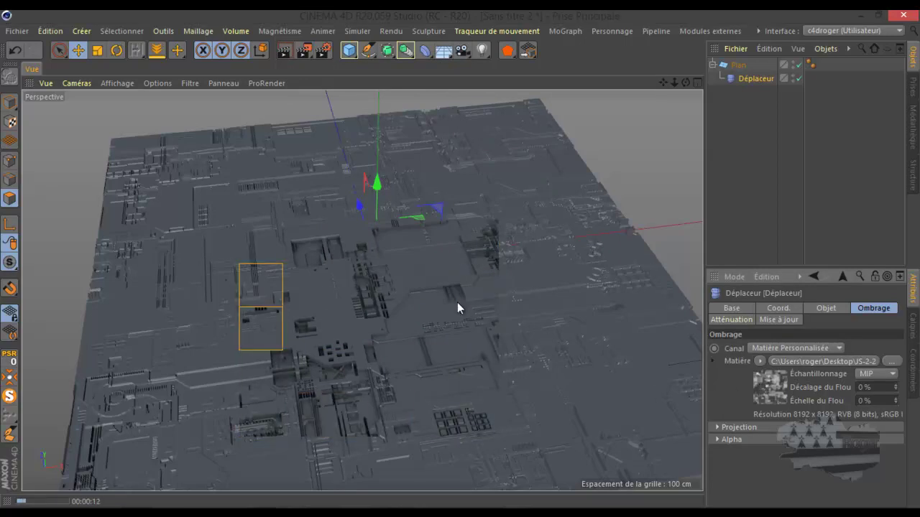
click(746, 76)
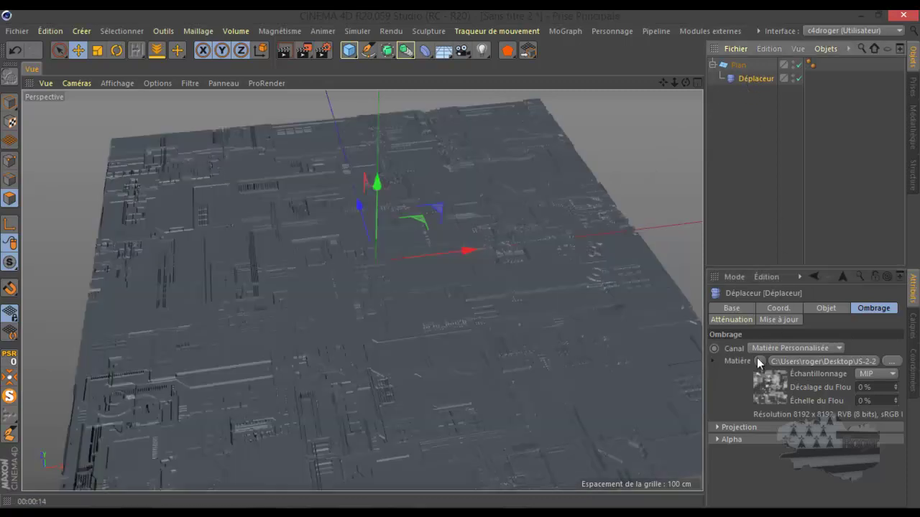
click(833, 309)
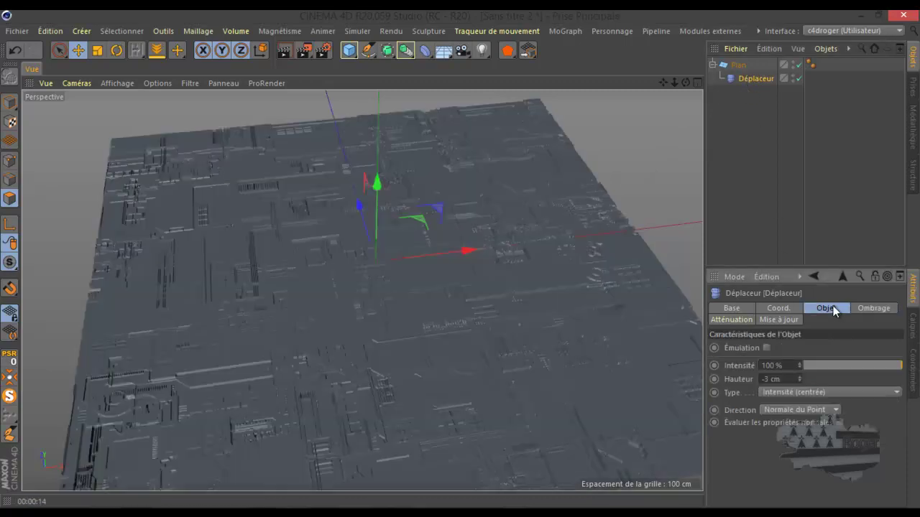
Change the Déplaceur's Hauteur to -20 cm, after trying -10 cm, for tall city blocks
double_click(766, 379)
text(-10)
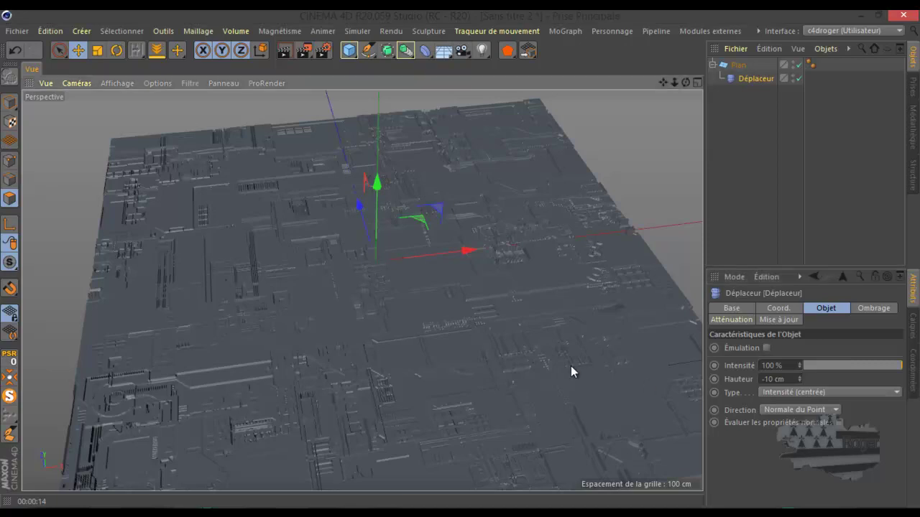
scroll(572, 367, up, 2)
drag(687, 82, 459, 260)
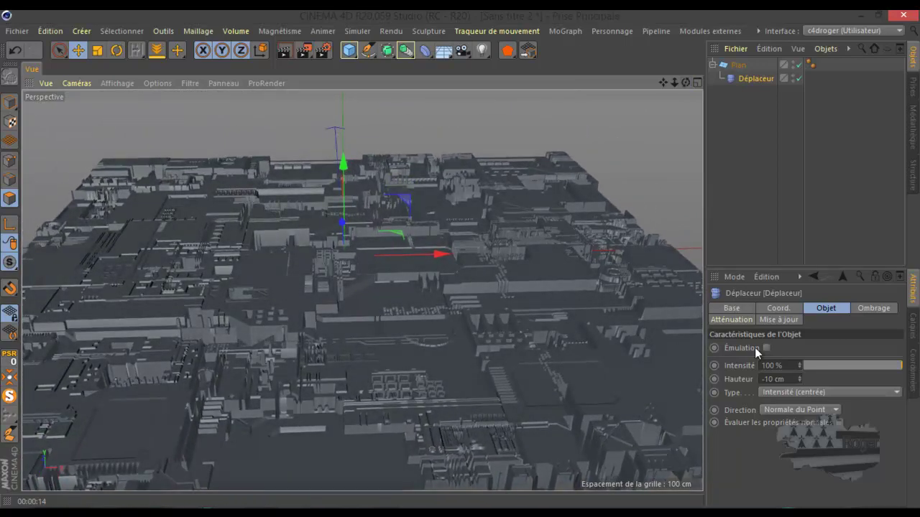
click(766, 379)
text(-20)
key(Return)
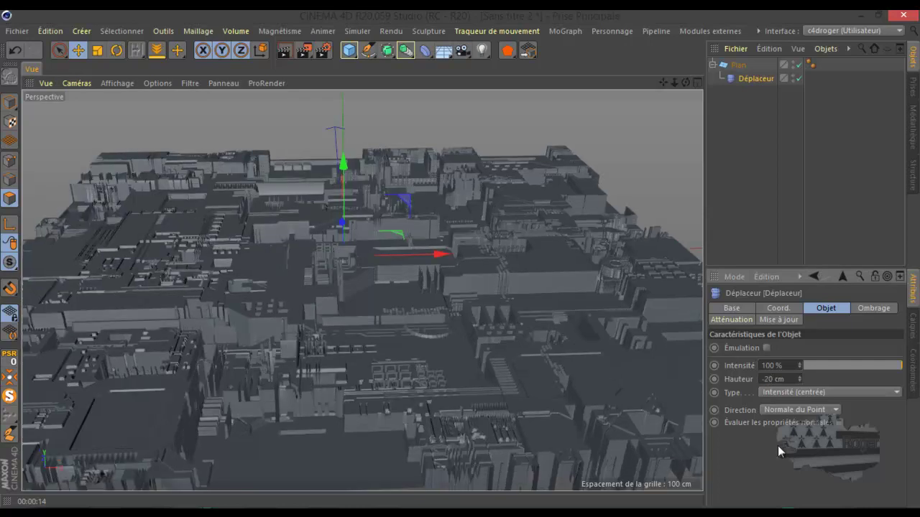
Duplicate Plan as Plan.1 and set the copy's Déplaceur Hauteur to 20 cm
click(739, 65)
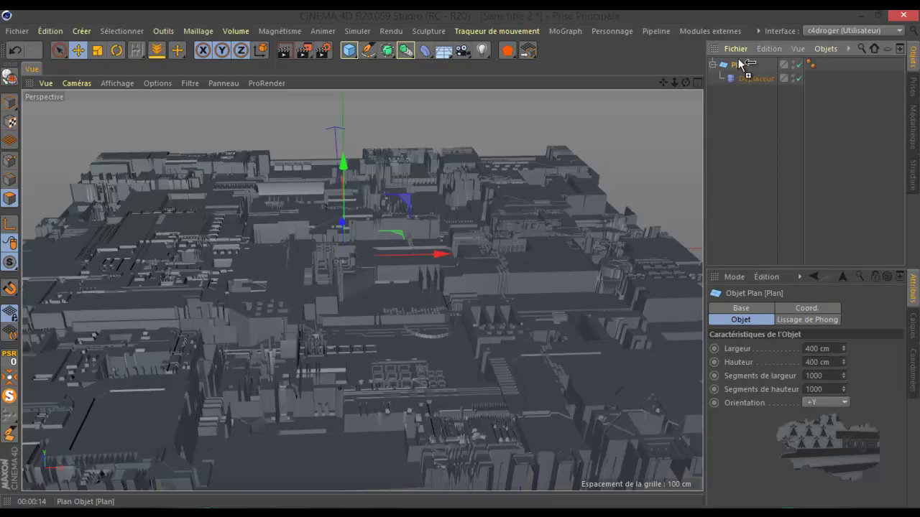
key(ctrl+c)
key(ctrl+v)
click(751, 79)
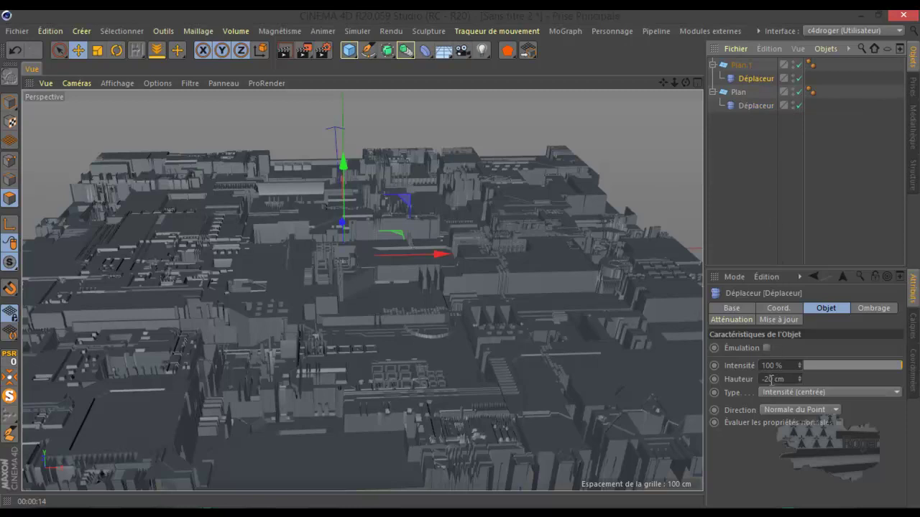
double_click(769, 380)
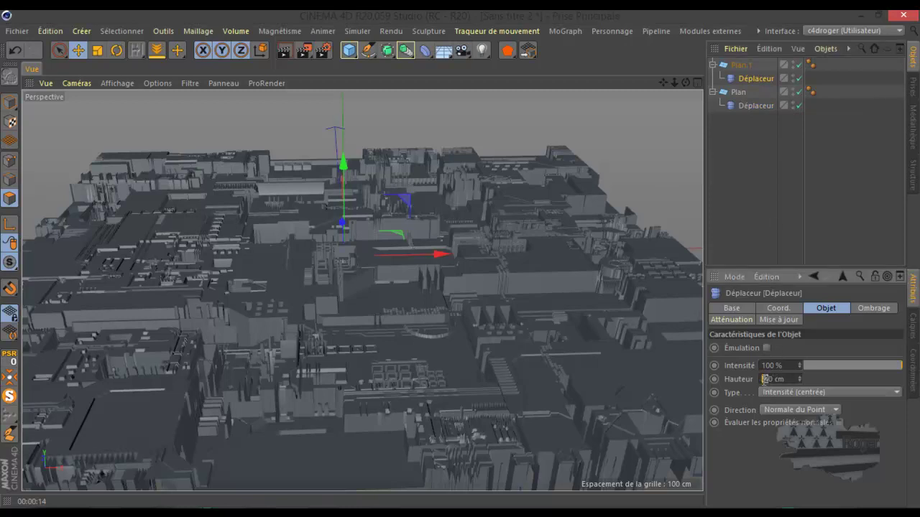
text(20)
key(Return)
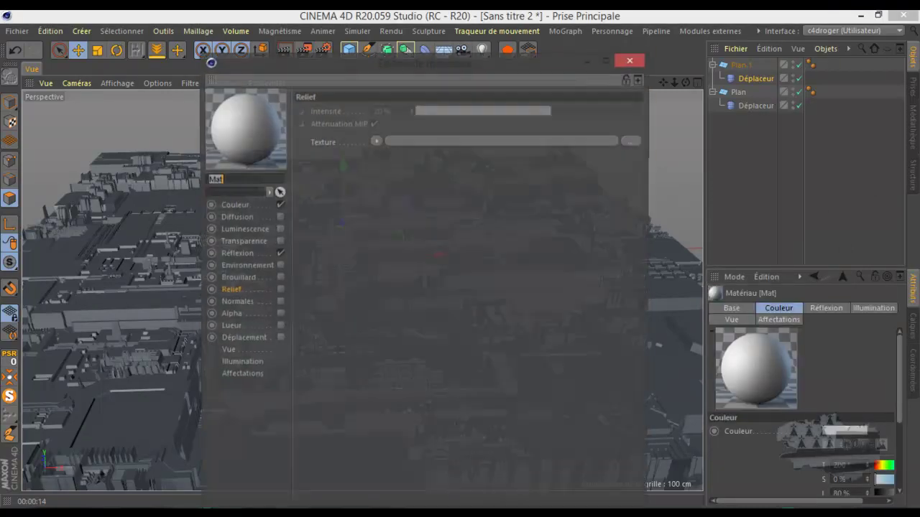
Make Mat's colour a neutral grey with saturation 0% and lightness 50%
click(238, 204)
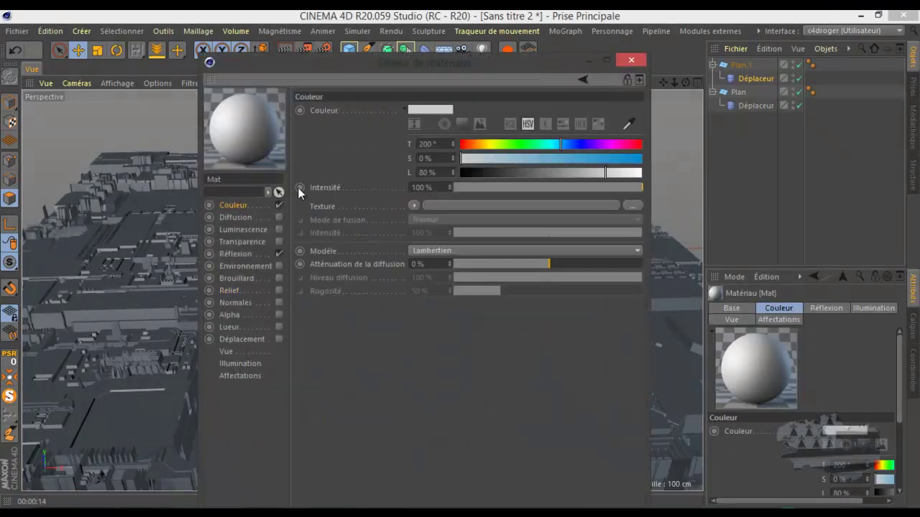
click(569, 159)
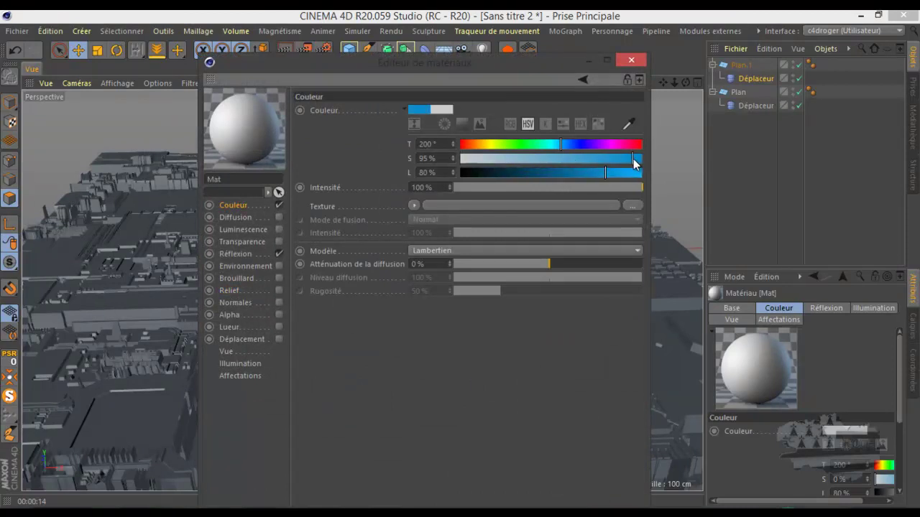
click(574, 162)
drag(574, 161, 459, 159)
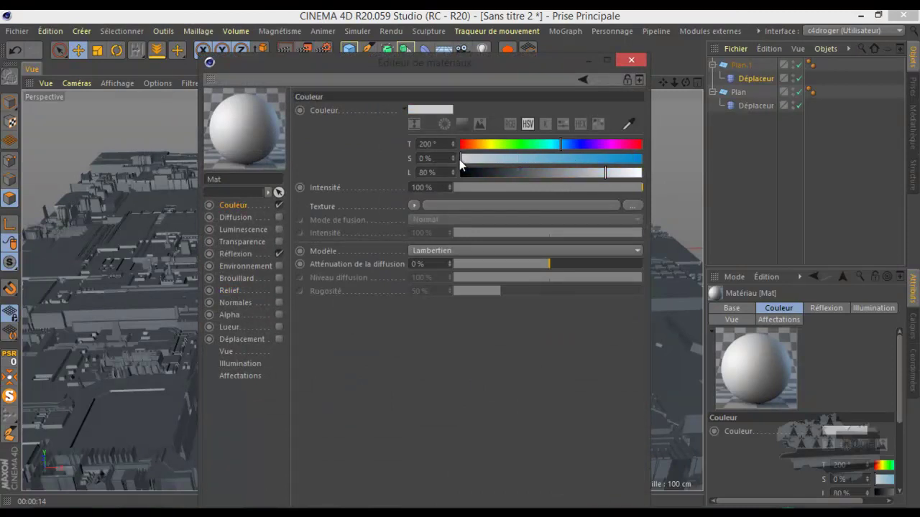
drag(606, 171, 550, 172)
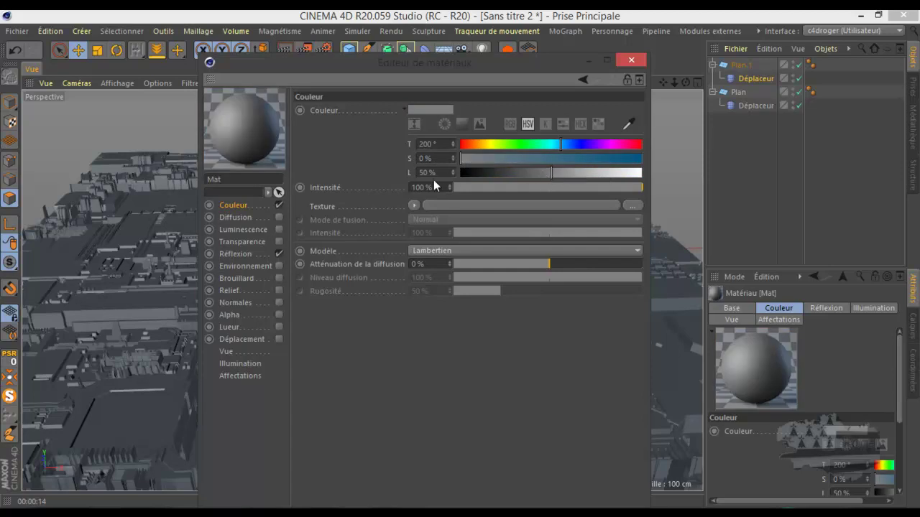
Add a legacy Réflexion layer to Mat at 10% strength with 0% Rugosité
click(246, 253)
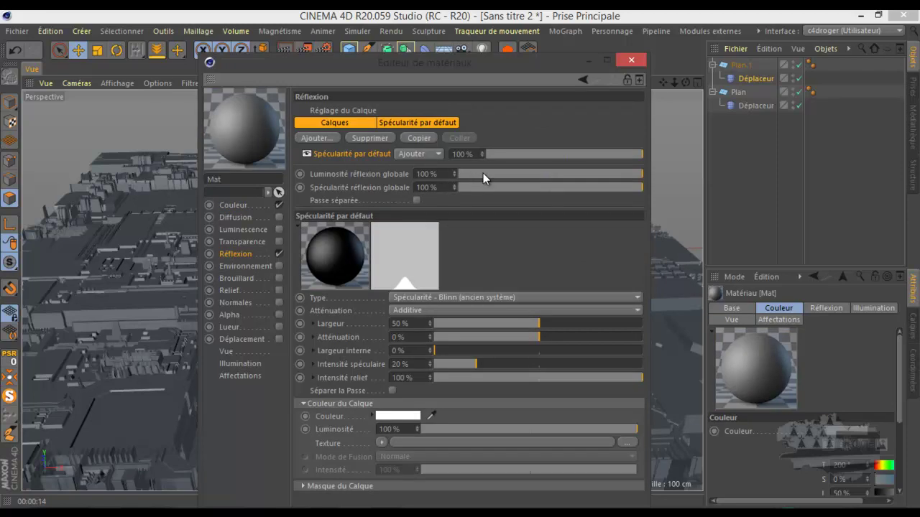
click(324, 136)
click(396, 267)
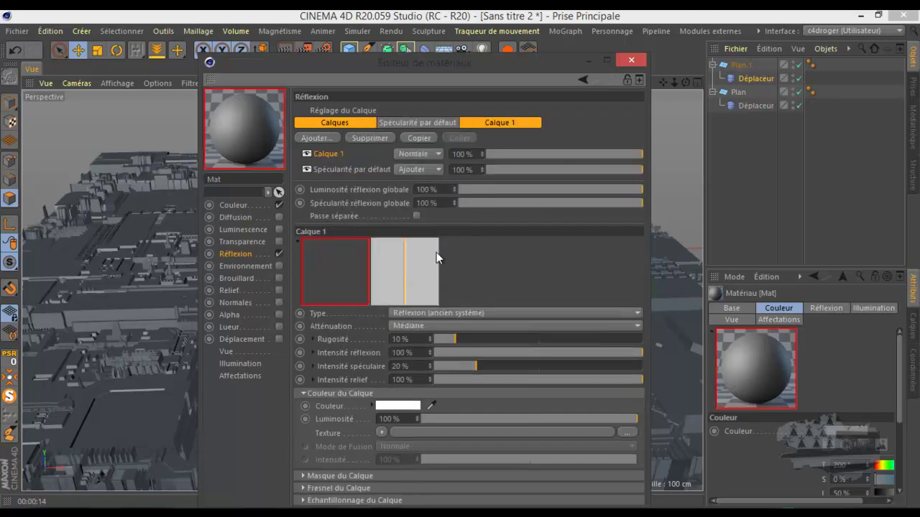
click(513, 154)
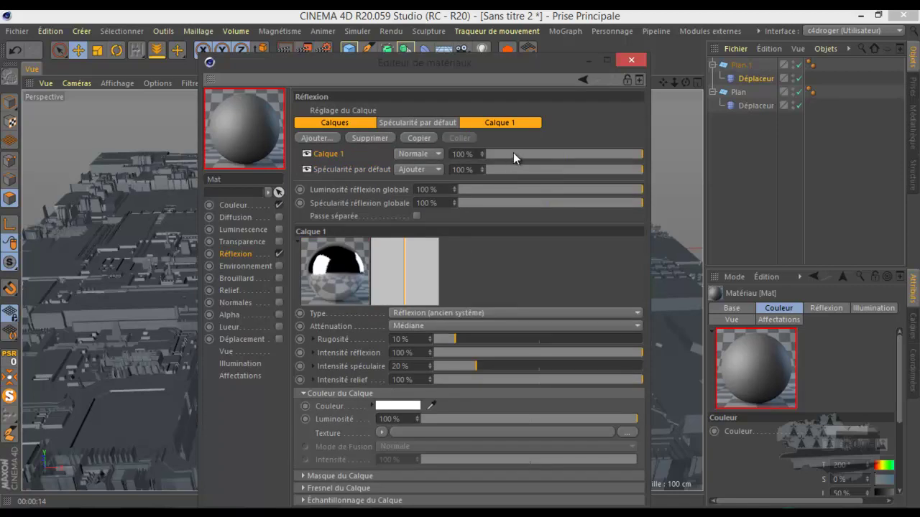
drag(513, 153, 502, 155)
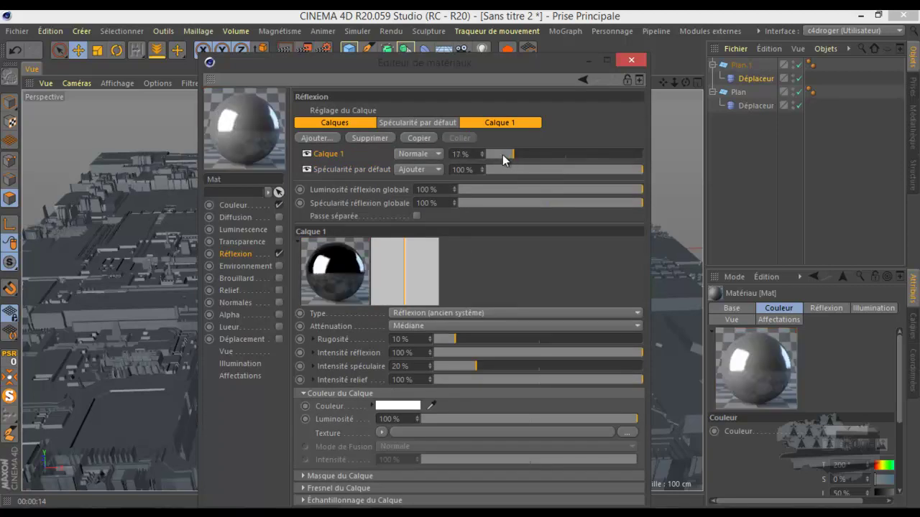
drag(453, 338, 431, 339)
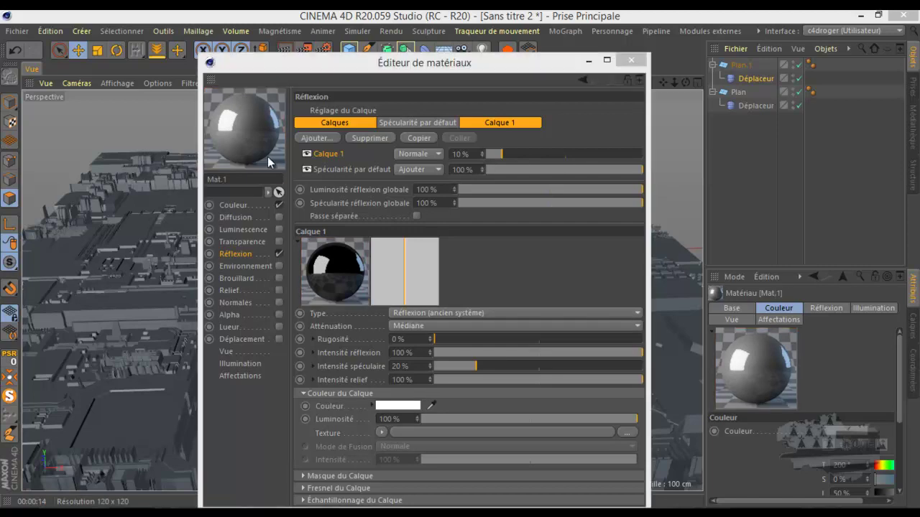
Darken the second material Mat.1's base colour lightness toward 32%
click(249, 203)
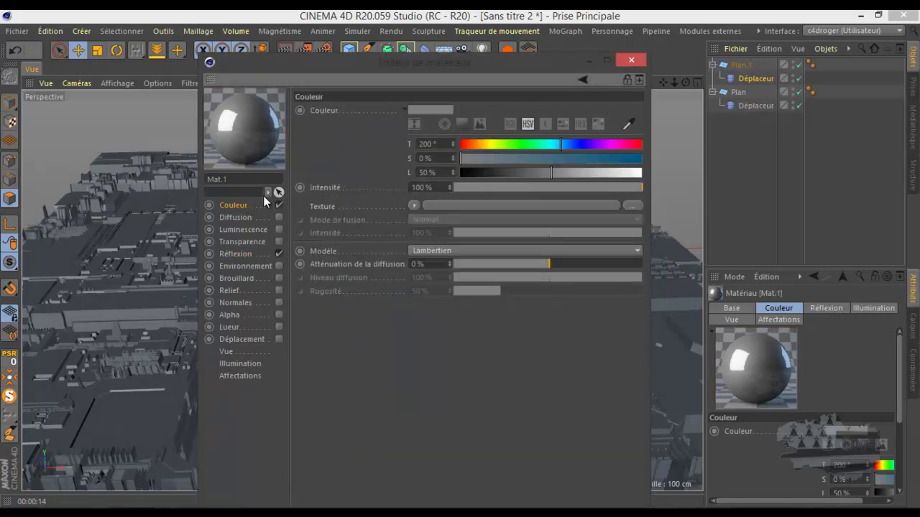
click(425, 106)
drag(430, 134, 410, 134)
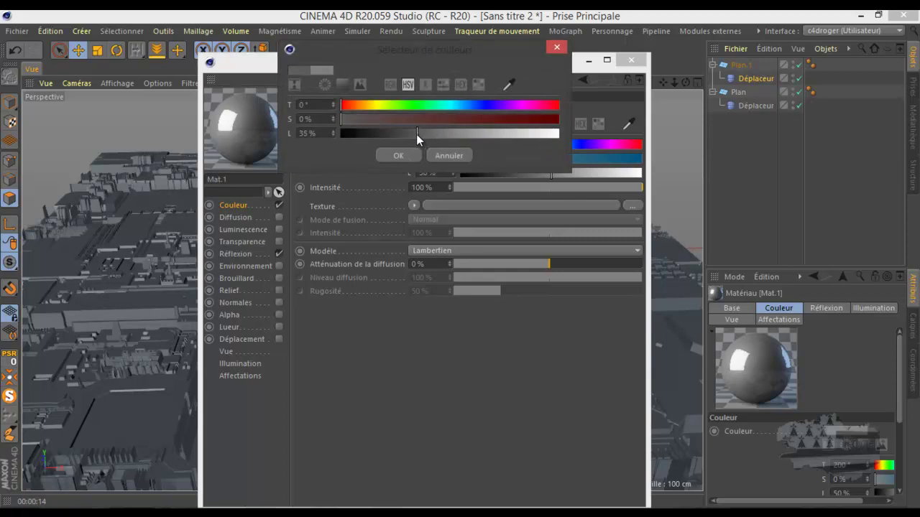
Finish Mat.1 at 32% grey, assign Mat to Plan.1 and Mat.1 to Plan, then render
click(407, 156)
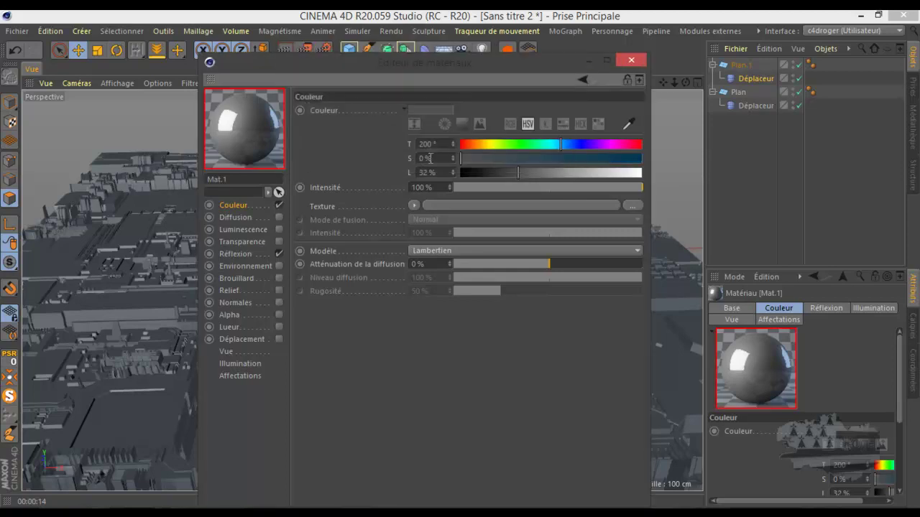
click(631, 59)
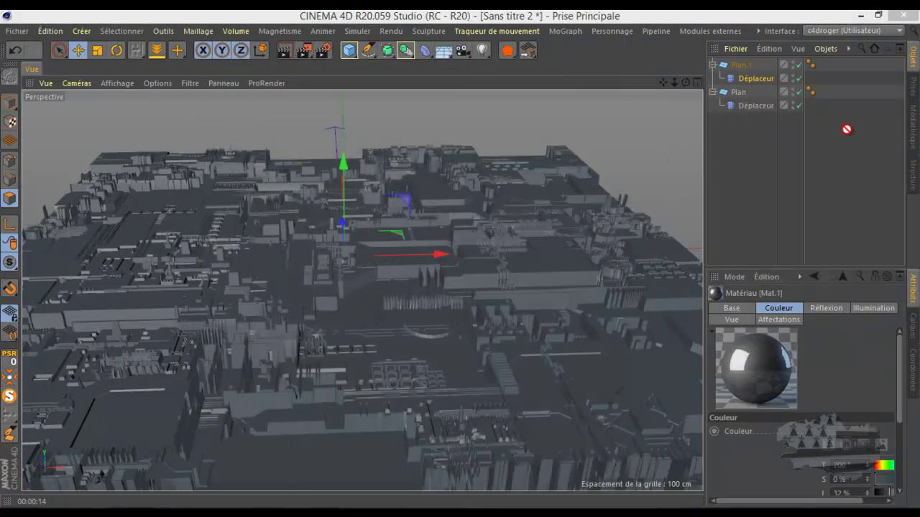
drag(756, 70, 755, 64)
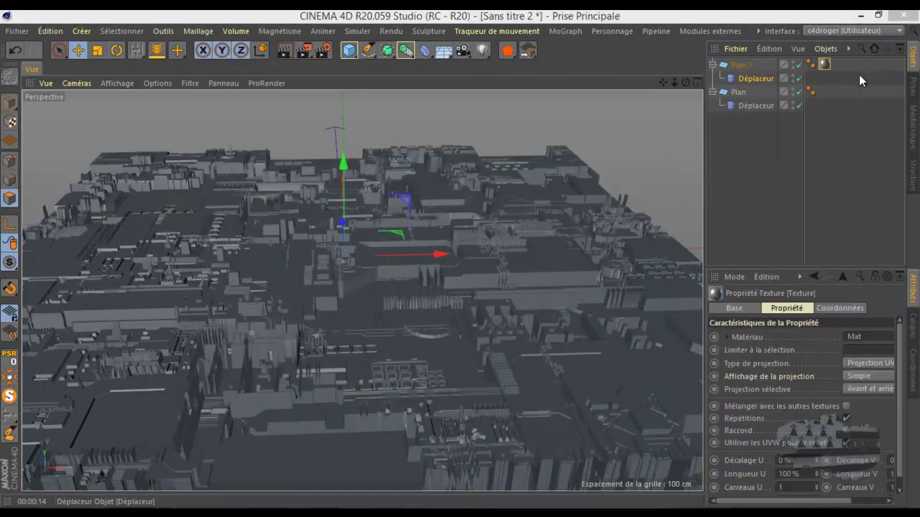
mouse_move(824, 64)
mouse_down()
mouse_move(769, 99)
mouse_move(765, 91)
mouse_up()
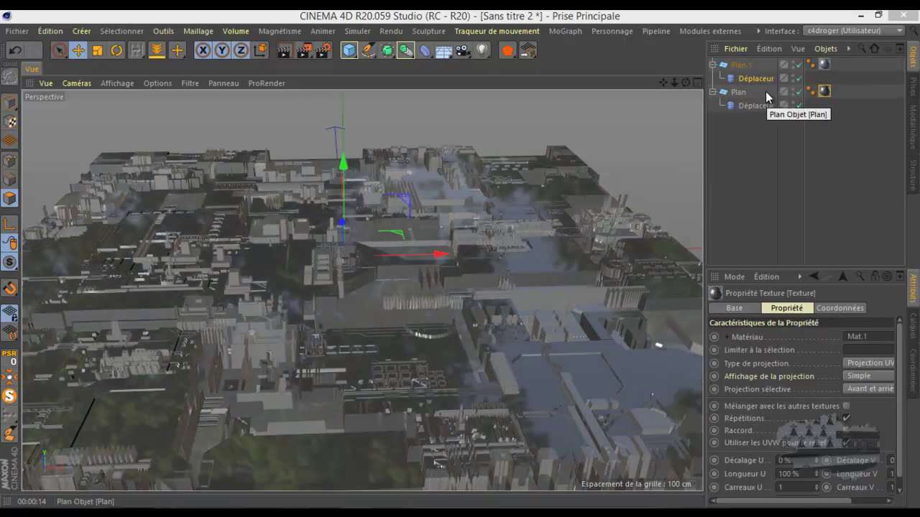
click(285, 52)
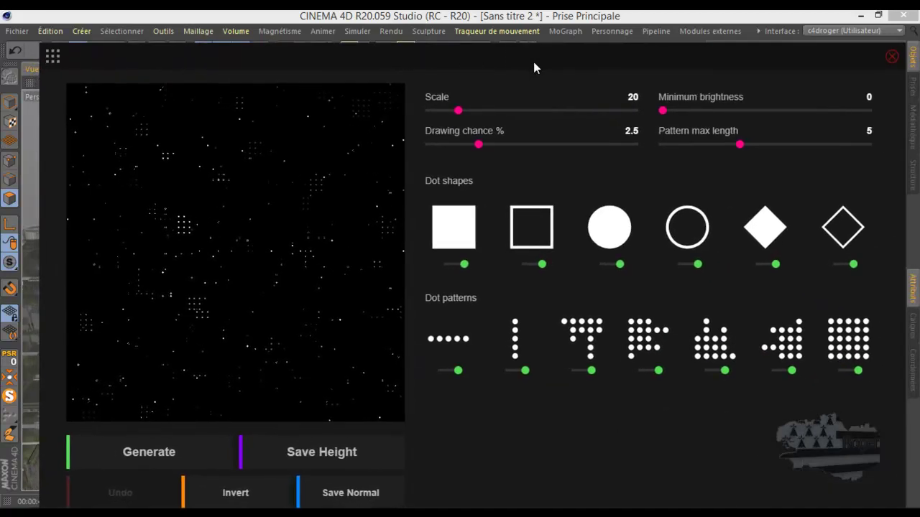
Switch JSplacement to the JSplacement 2 generator and generate a fresh displacement map
click(52, 58)
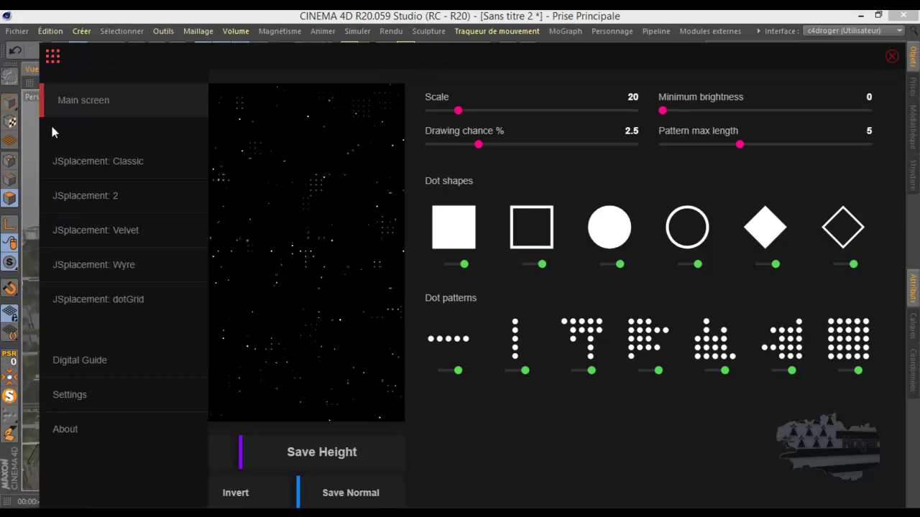
click(72, 201)
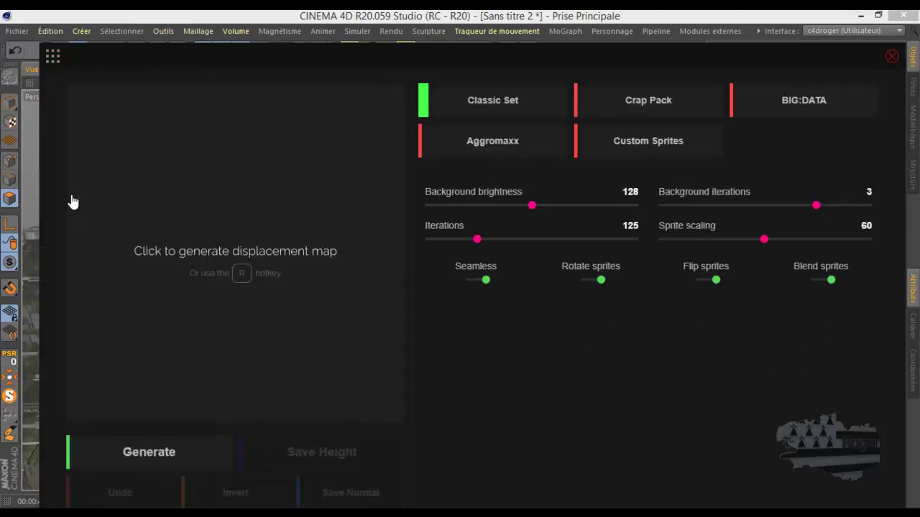
click(230, 278)
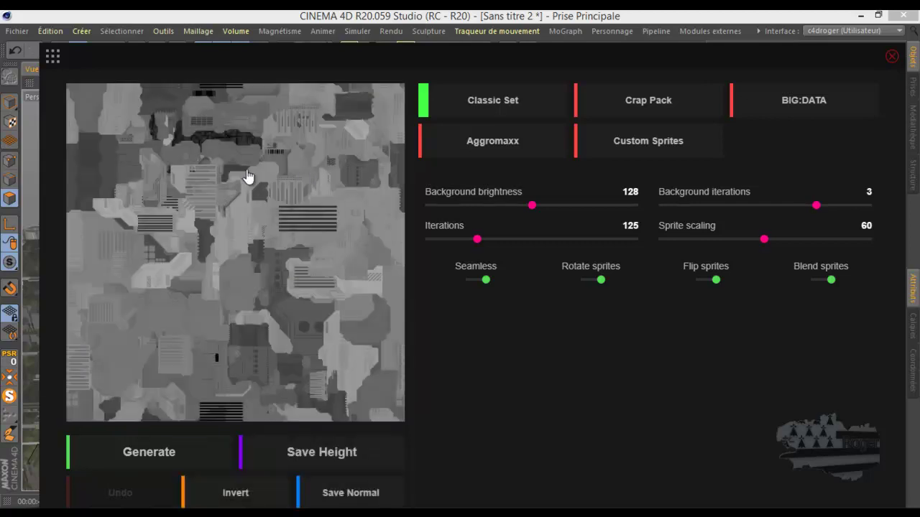
Regenerate with Crap Pack, background brightness 0, background iterations 3 and iterations 10
click(642, 104)
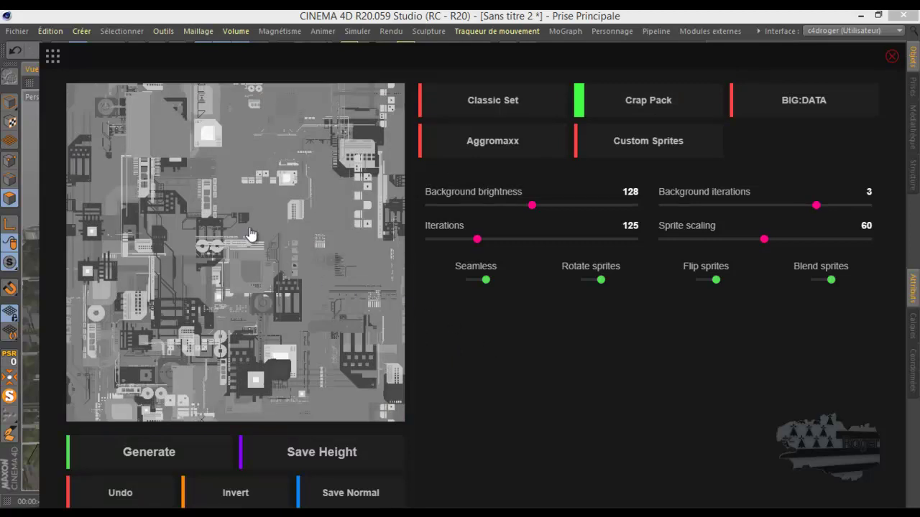
drag(531, 206, 475, 206)
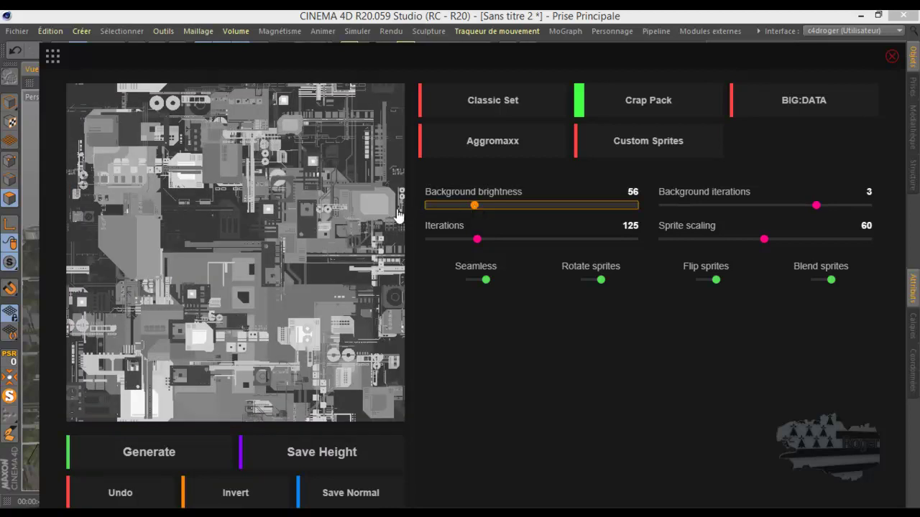
drag(473, 206, 426, 206)
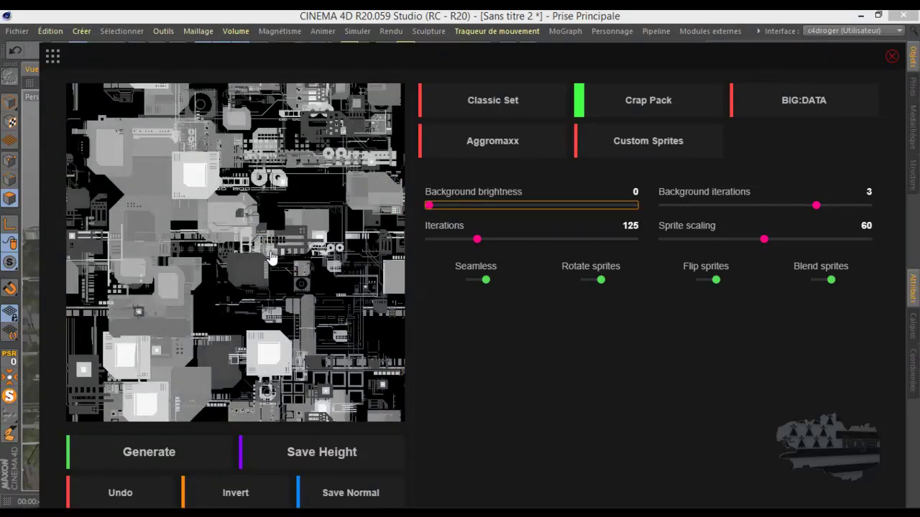
drag(817, 205, 663, 207)
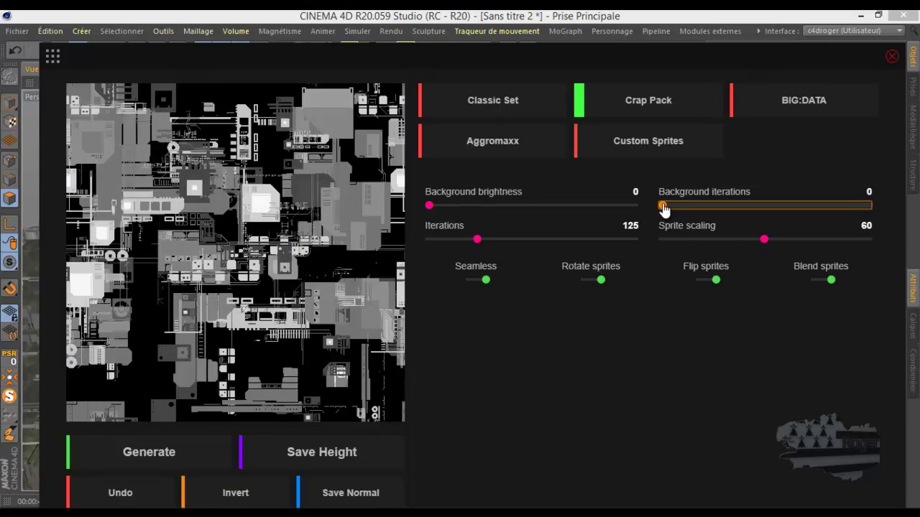
drag(662, 209, 815, 207)
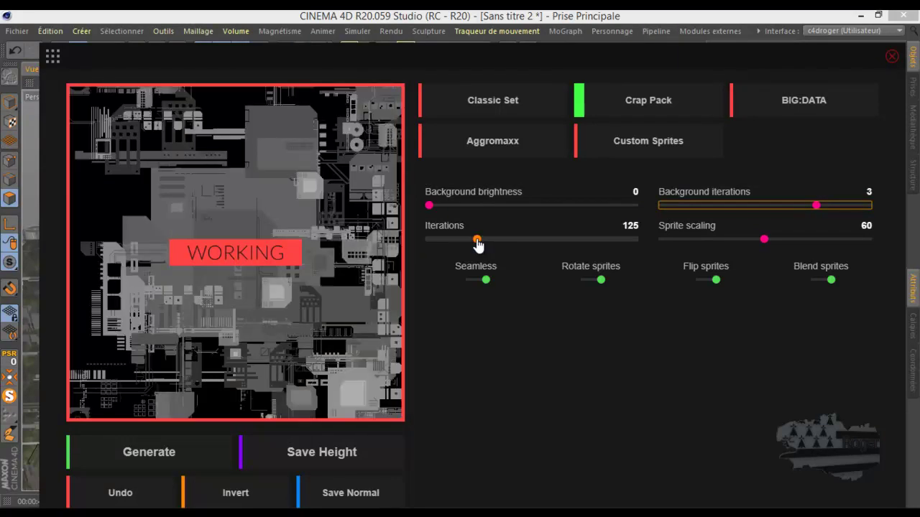
click(477, 240)
drag(477, 240, 414, 242)
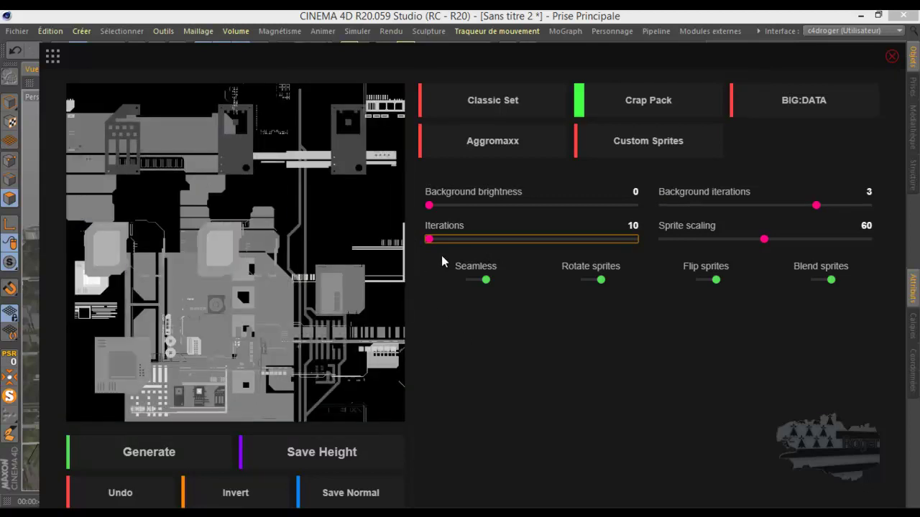
Set JSplacement Iterations to 270 and Sprite scaling to 1, then bring up Save Height
drag(430, 239, 646, 240)
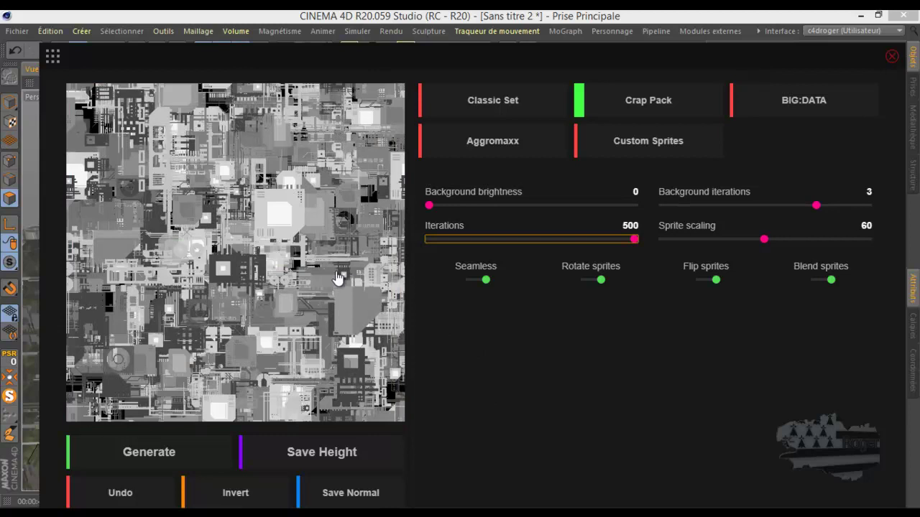
drag(633, 238, 538, 245)
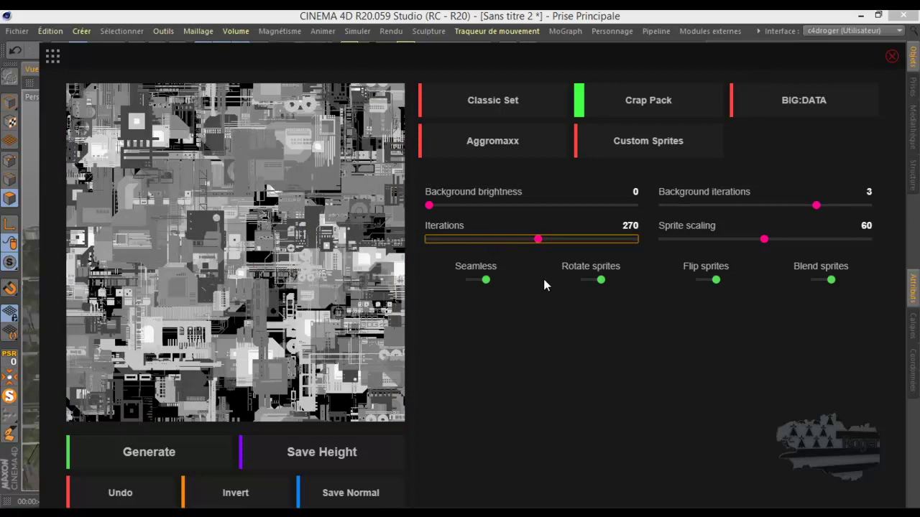
drag(763, 239, 662, 244)
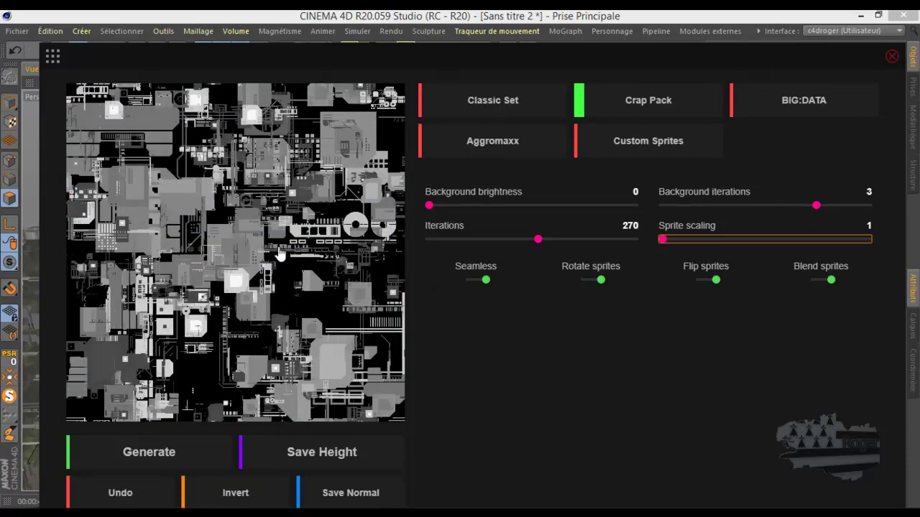
click(316, 457)
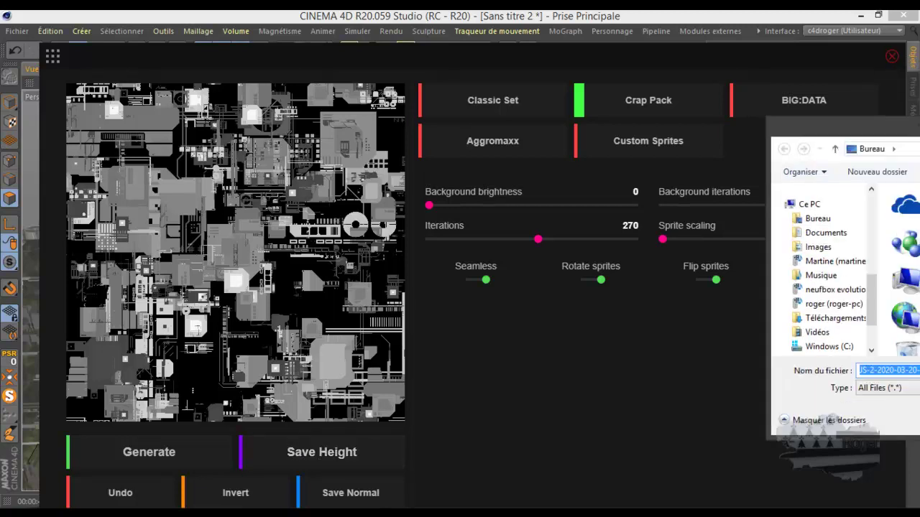
Name the height map 1236, keeping the .png extension, and save it to the desktop
drag(919, 115, 766, 98)
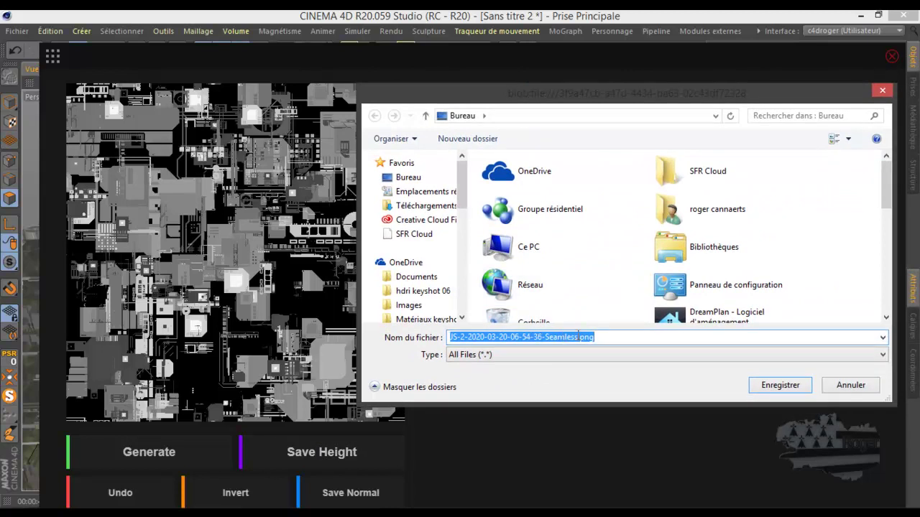
drag(578, 337, 447, 337)
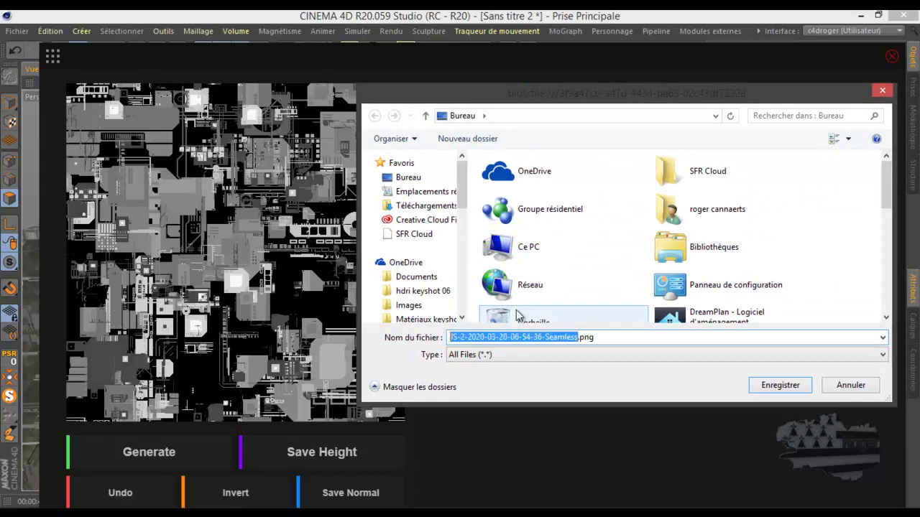
text(1236)
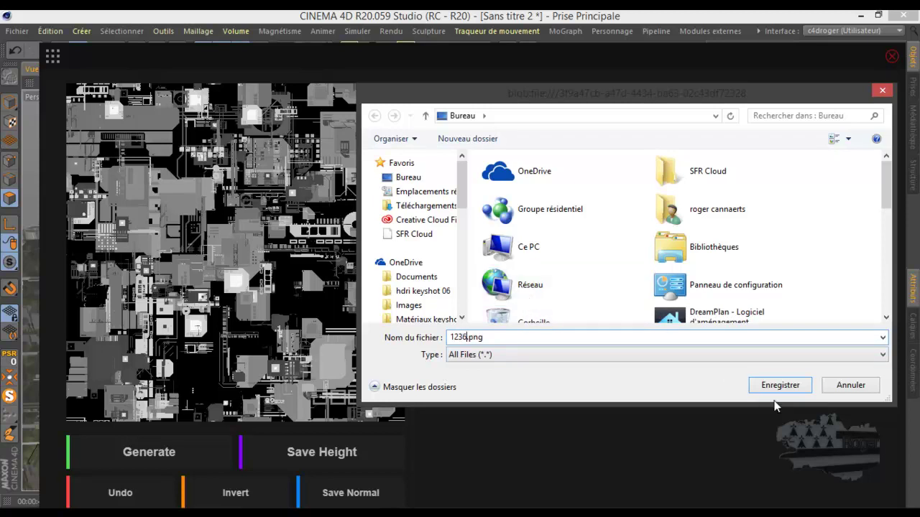
click(783, 383)
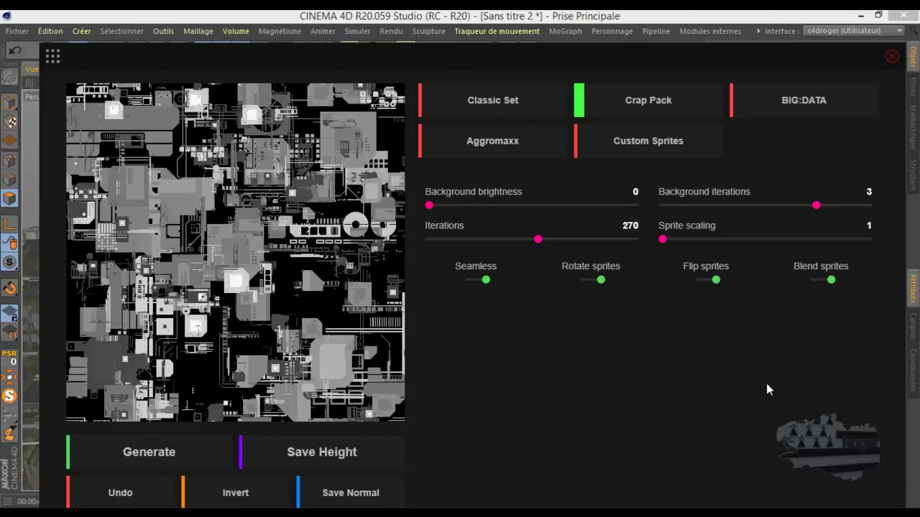
click(857, 17)
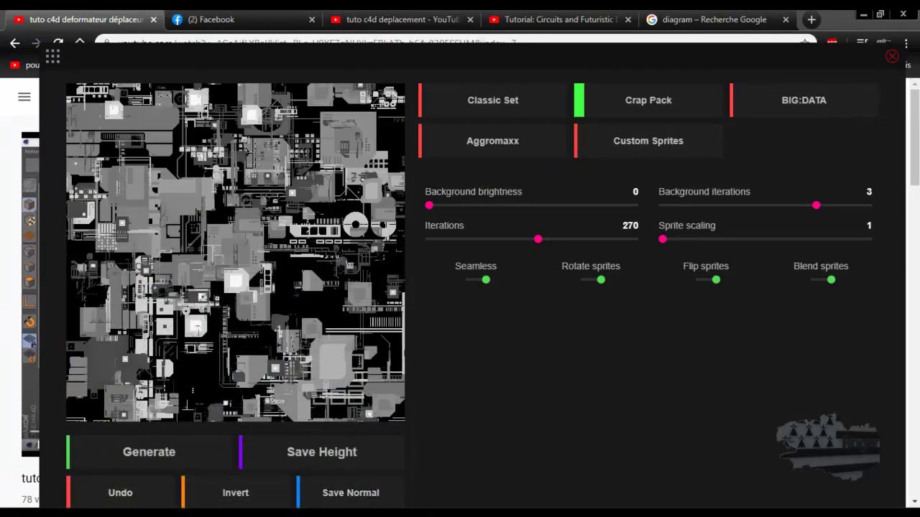
Load 1236.png into Plan's Déplaceur Matière, declining to copy it into the project
click(210, 480)
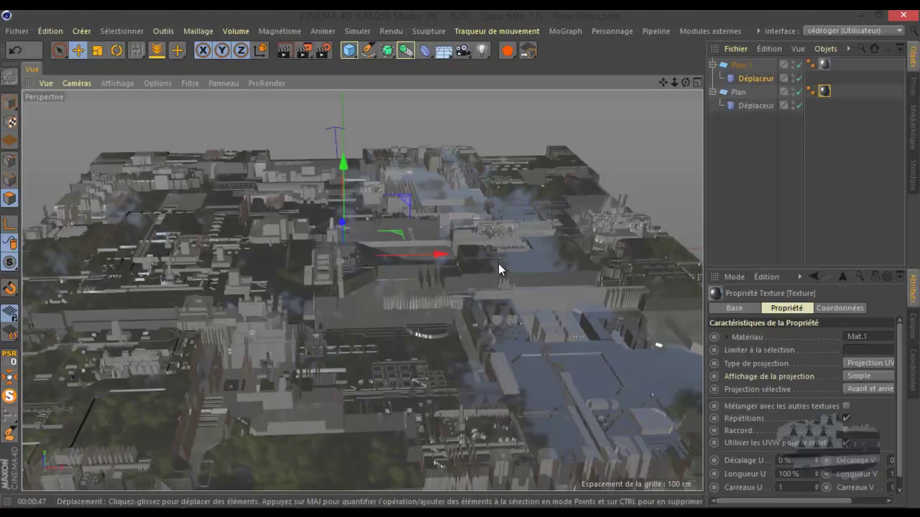
click(755, 106)
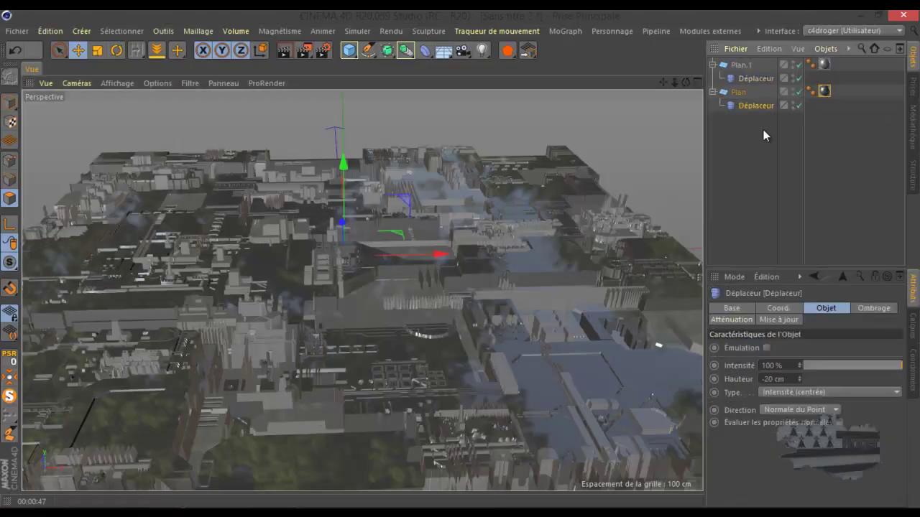
click(864, 309)
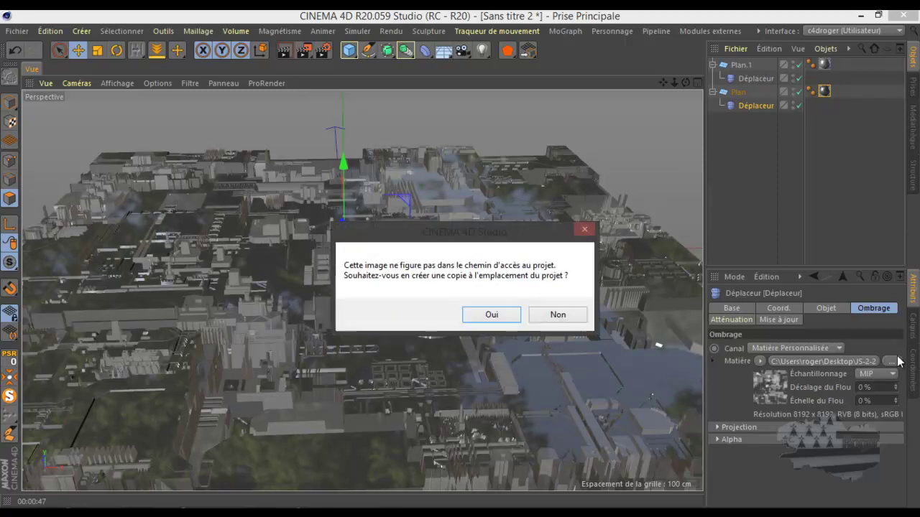
click(575, 316)
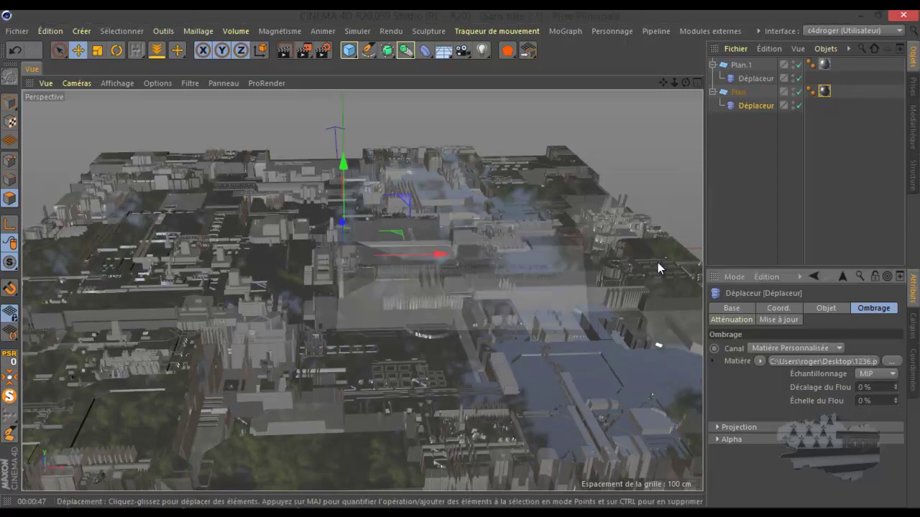
Load 1236.png into Plan.1's Déplaceur as well, again without copying it into the project
click(755, 78)
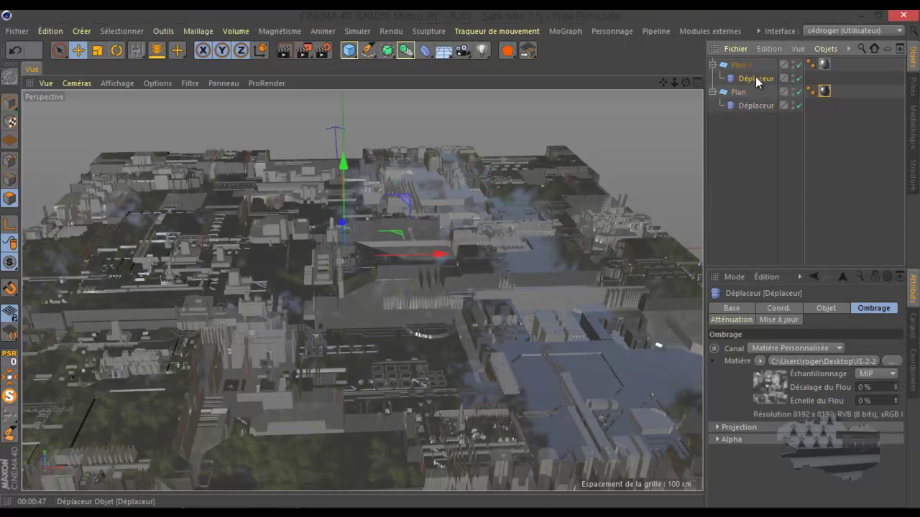
click(896, 365)
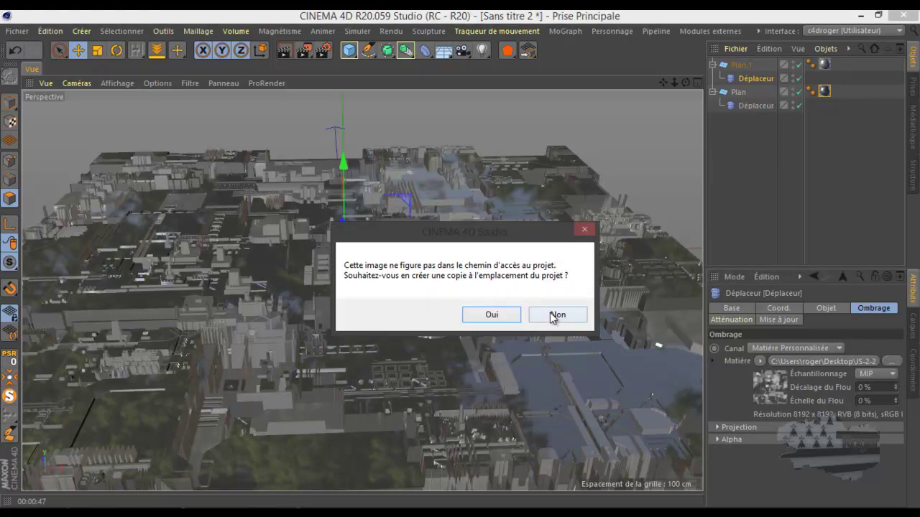
click(554, 314)
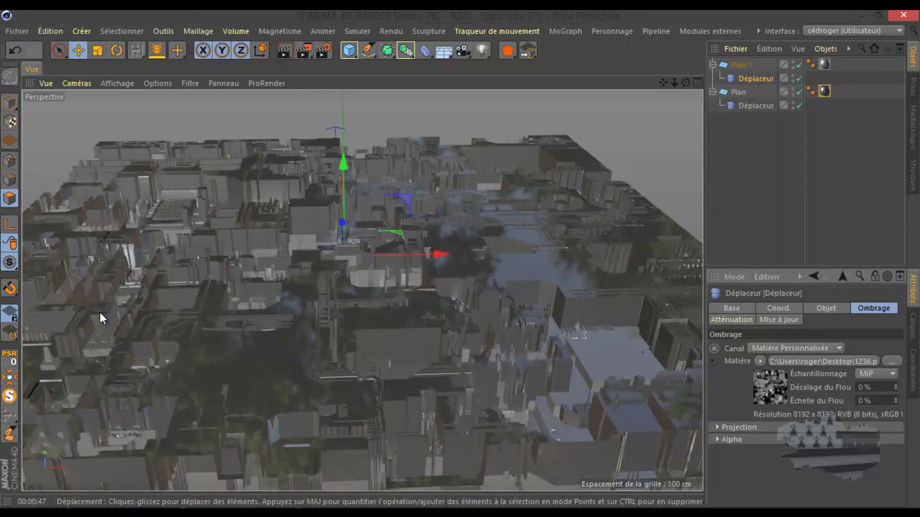
Start a Render View preview of the 1236.png-displaced city
click(285, 49)
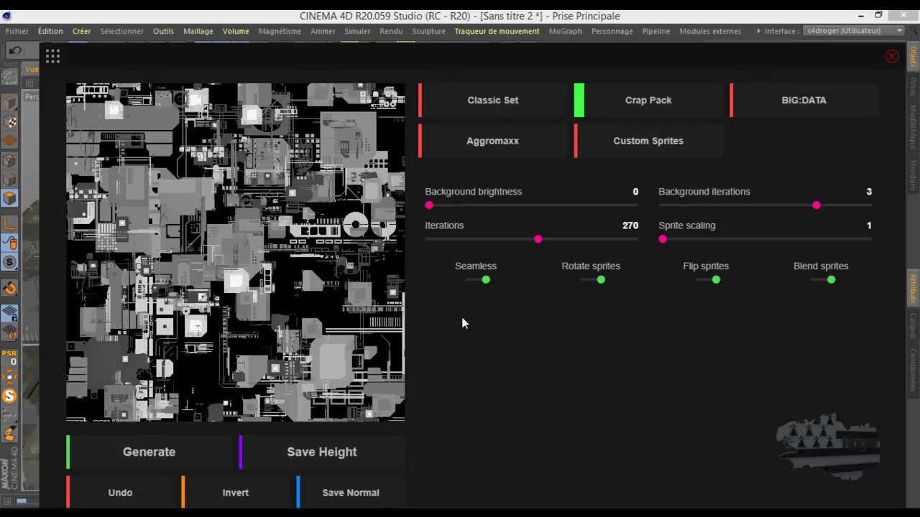
Close the JSplacement window to return to the rendering Cinema 4D viewport
drag(698, 57, 919, 79)
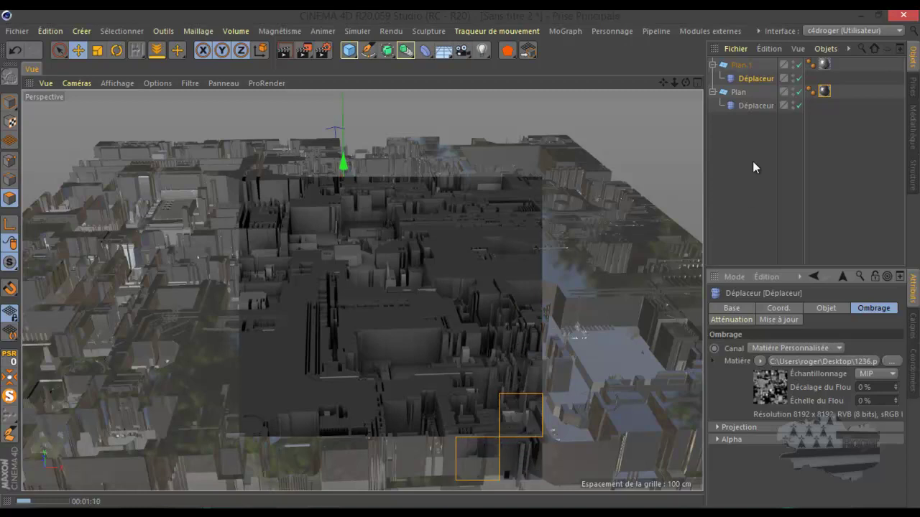
Disable Plan.1 and its Déplaceur, re-render the viewport, then cancel the render
click(799, 65)
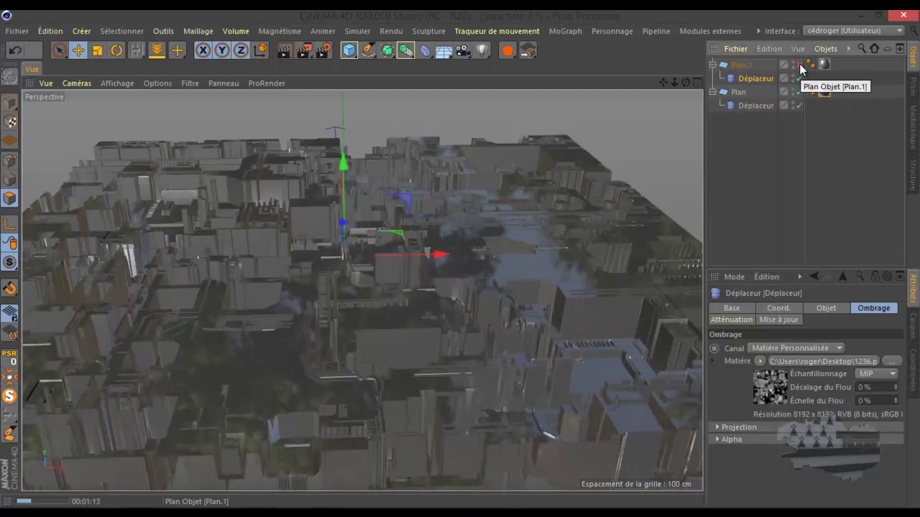
click(799, 78)
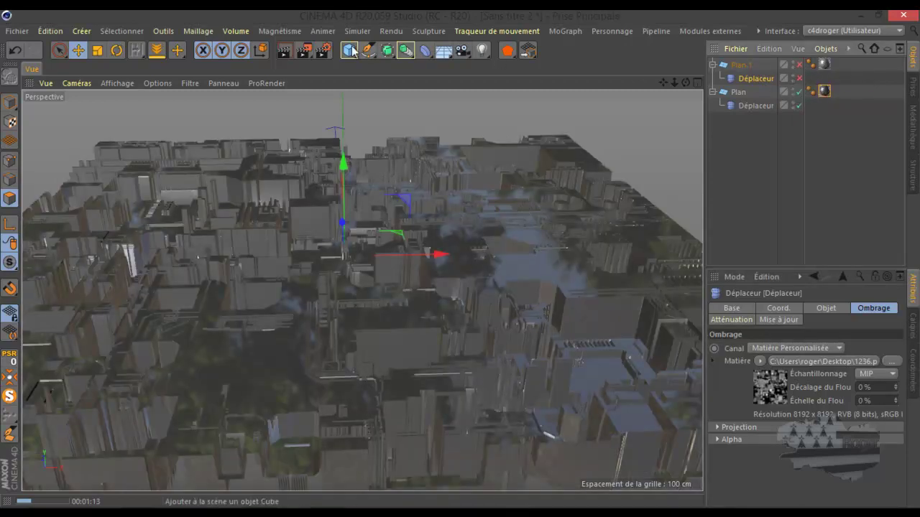
click(284, 52)
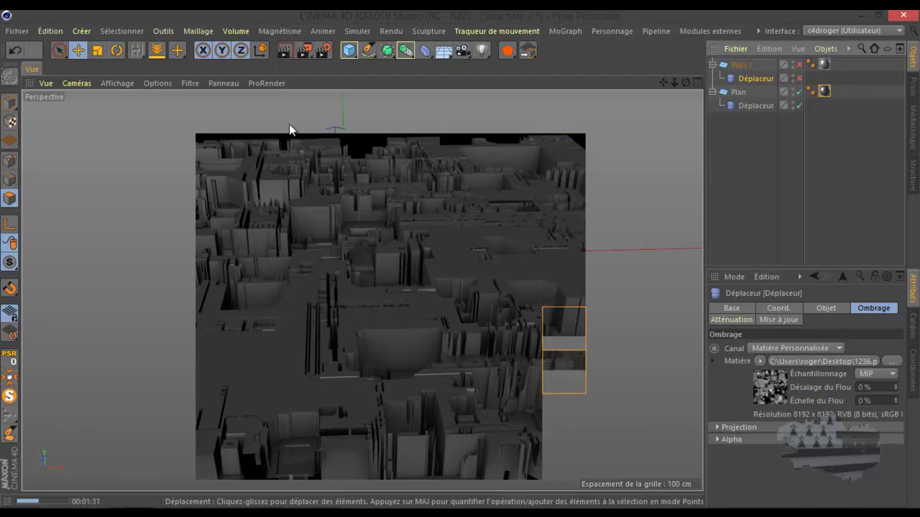
click(448, 208)
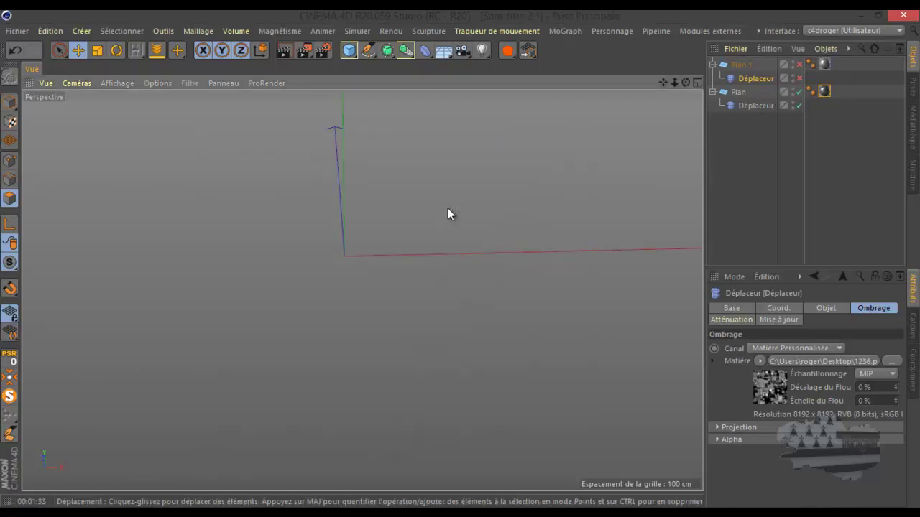